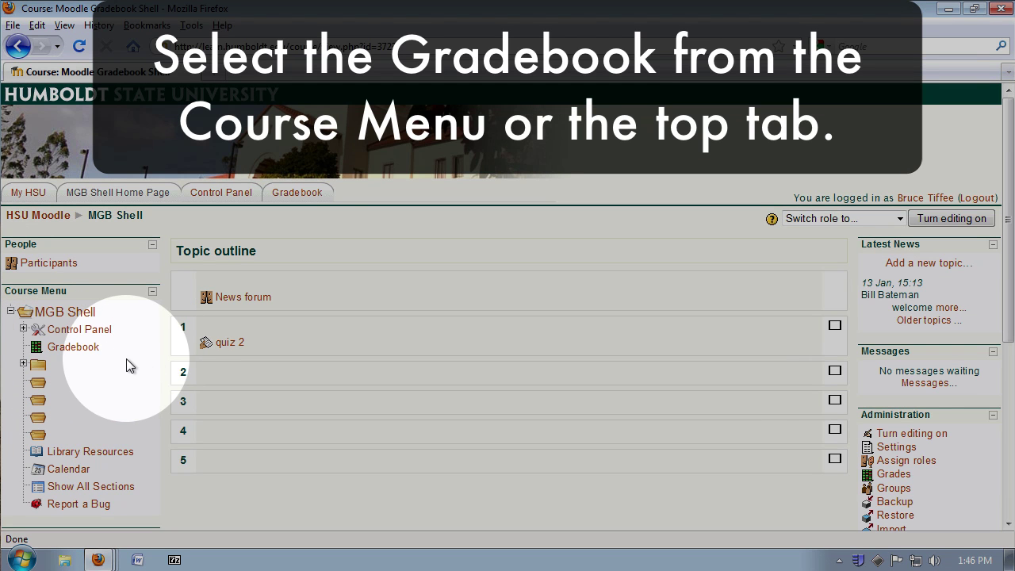
- Open the course gradebook and its action list to reach Categories and items
{"action": "left_click", "coordinate": [309, 200]}
{"action": "scroll", "coordinate": [333, 379], "scroll_direction": "down", "scroll_amount": 2}
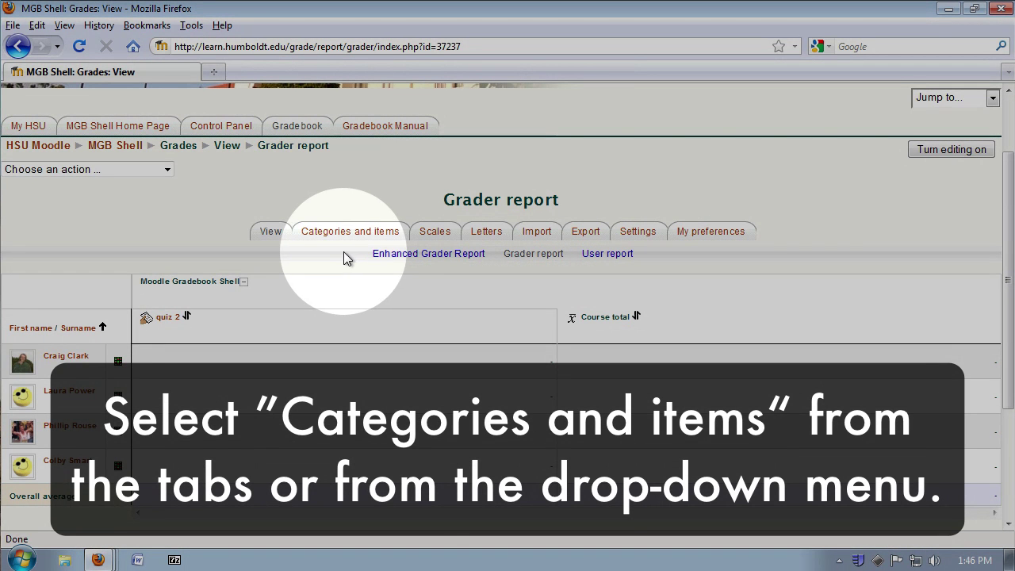
{"action": "left_click", "coordinate": [165, 169]}
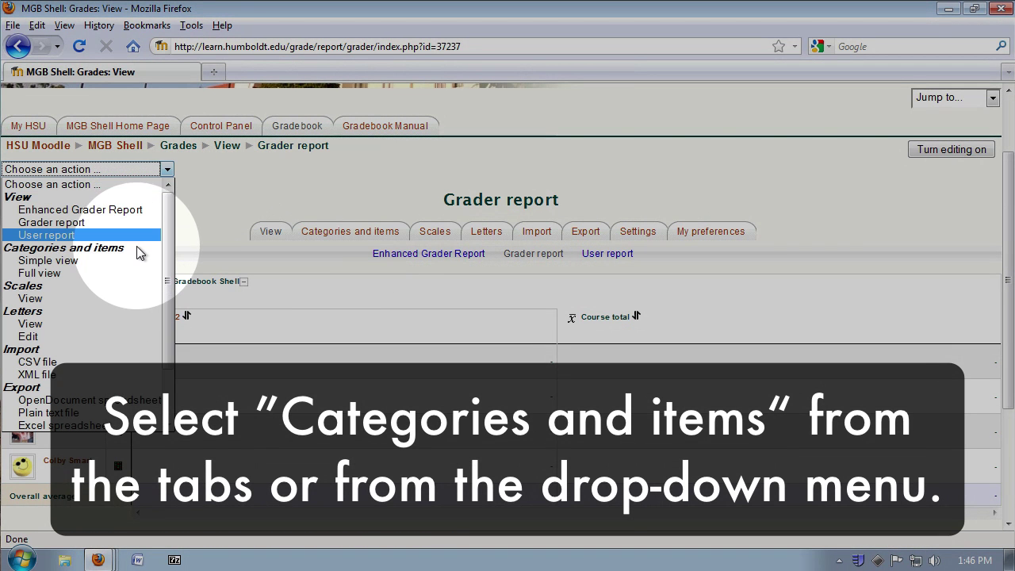
{"action": "left_click", "coordinate": [88, 263]}
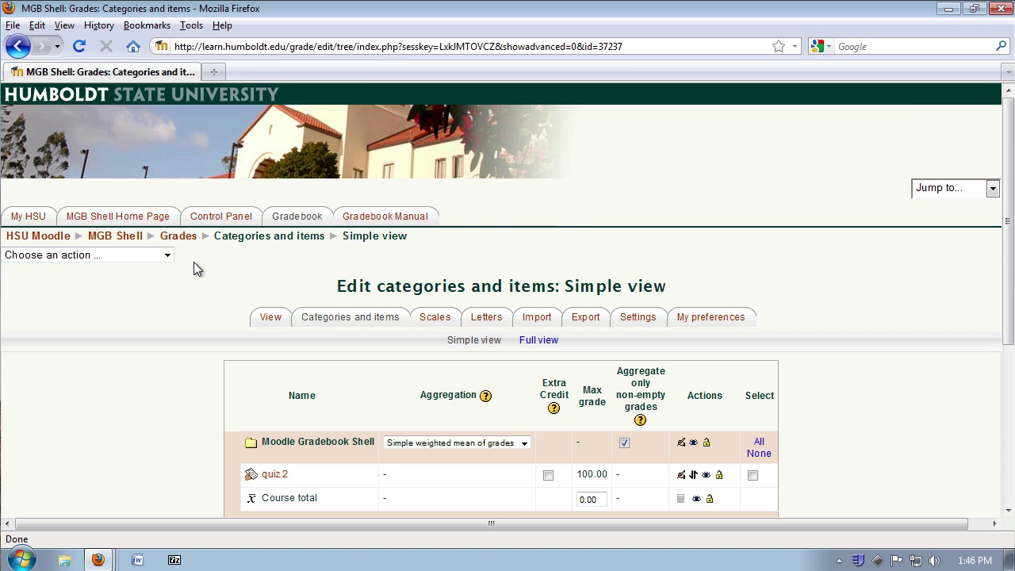
{"action": "scroll", "coordinate": [192, 266], "scroll_direction": "down", "scroll_amount": 2}
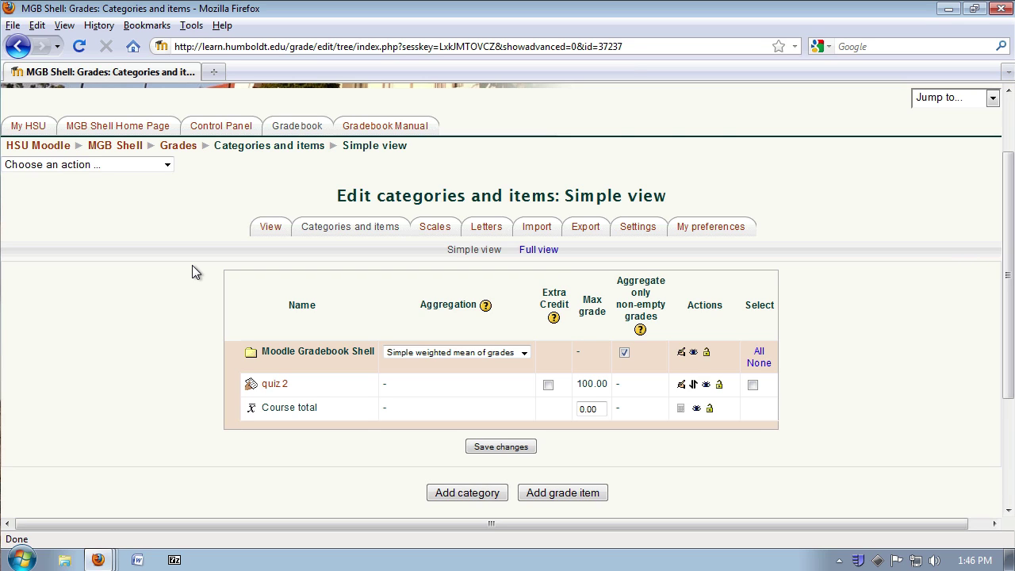
{"action": "scroll", "coordinate": [192, 265], "scroll_direction": "down", "scroll_amount": 2}
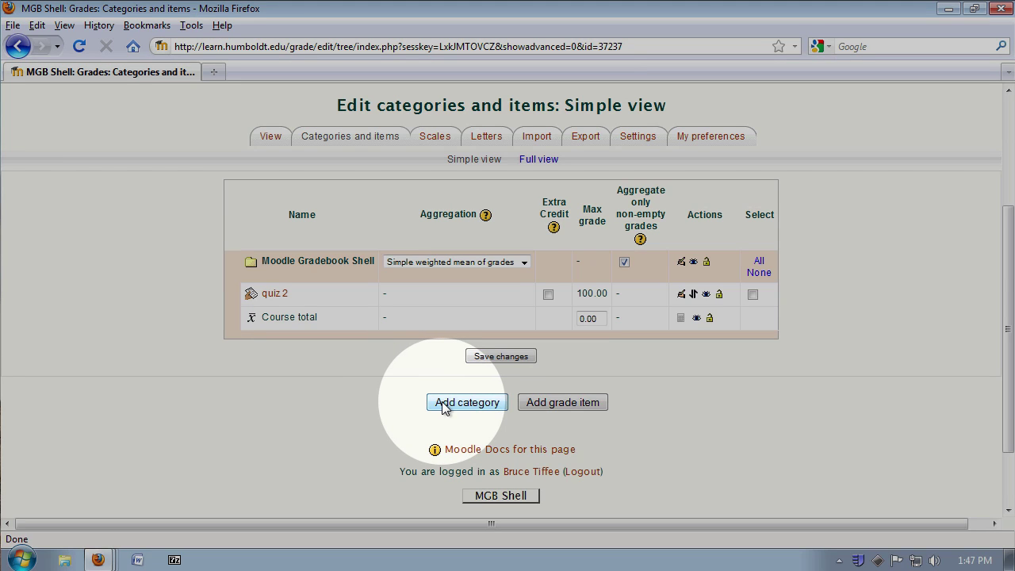
- Create and save a grade category named 'Quiz (25%)'
{"action": "left_click", "coordinate": [445, 405]}
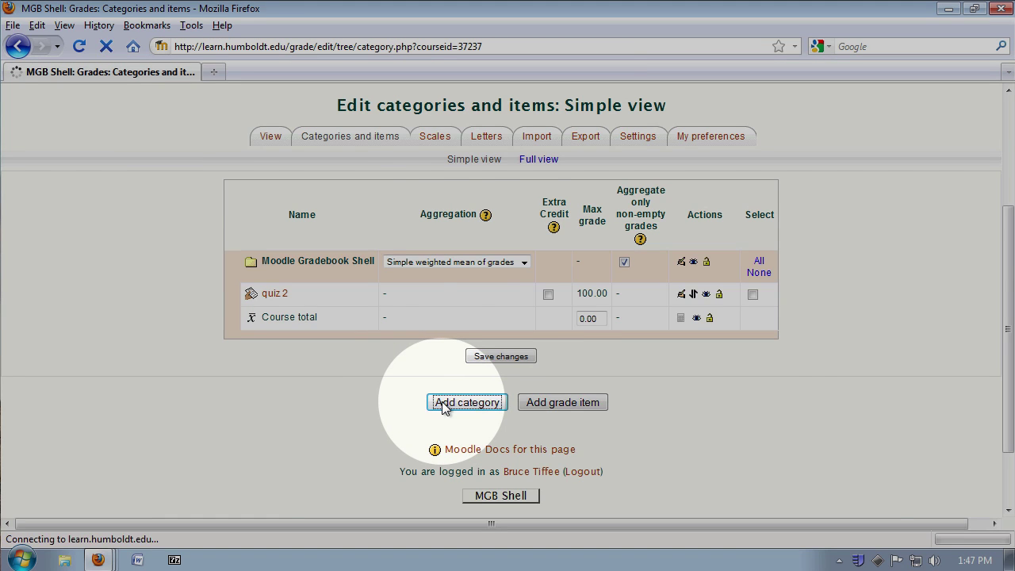
{"action": "scroll", "coordinate": [633, 406], "scroll_direction": "down", "scroll_amount": 2}
{"action": "scroll", "coordinate": [632, 413], "scroll_direction": "down", "scroll_amount": 2}
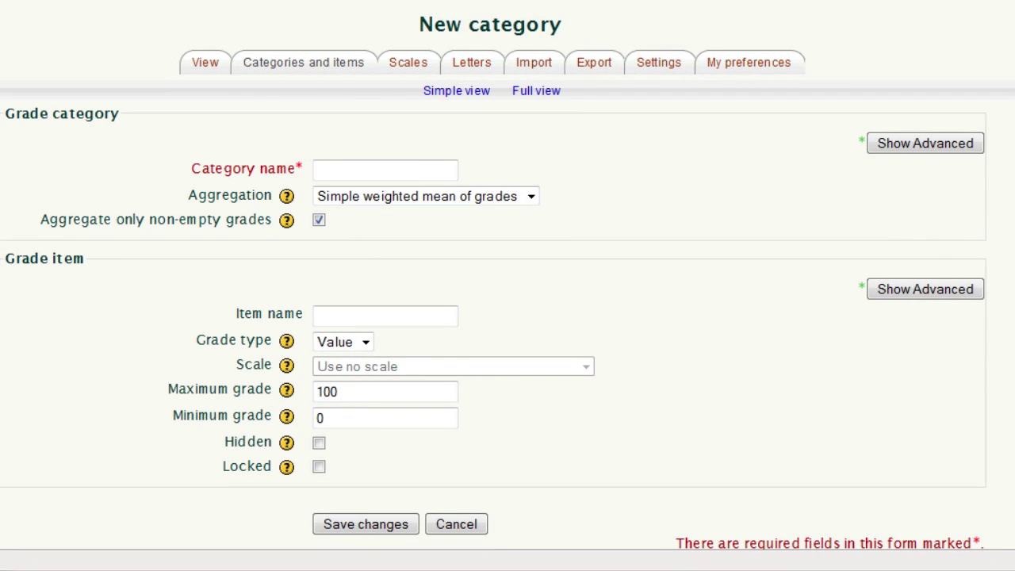
{"action": "left_click", "coordinate": [405, 168]}
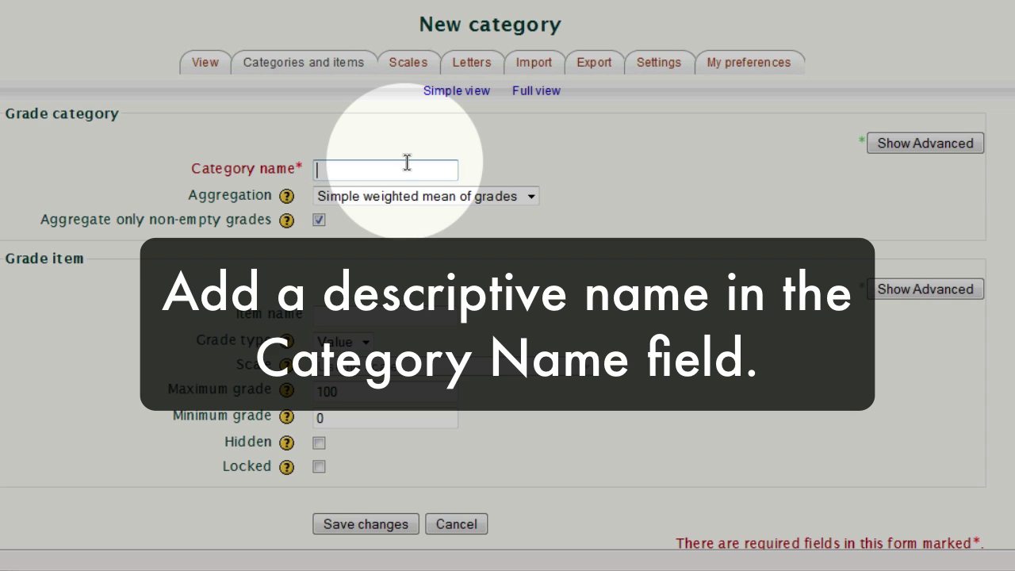
{"action": "type", "text": "Quiz"}
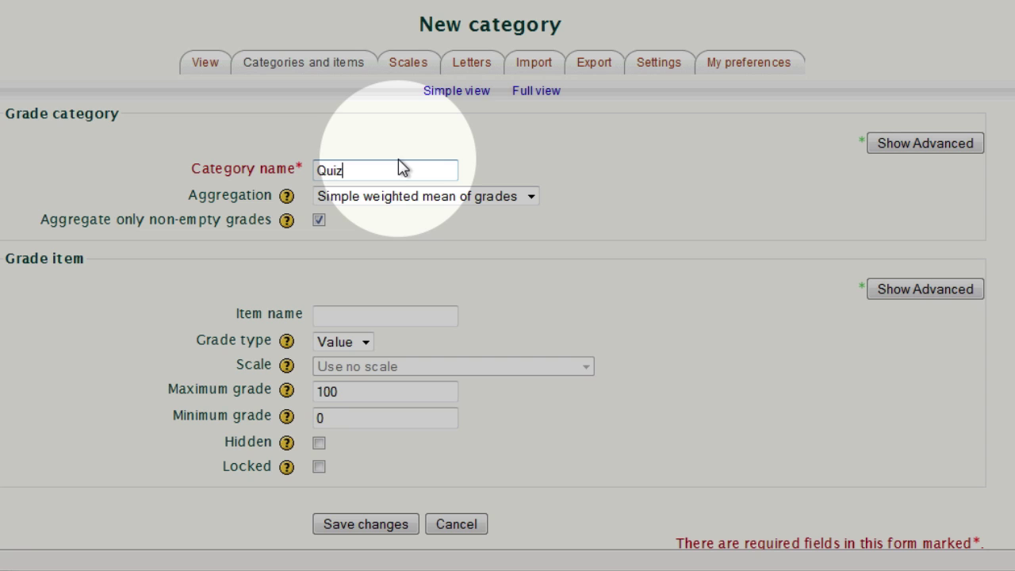
{"action": "type", "text": " (2"}
{"action": "type", "text": "5%)"}
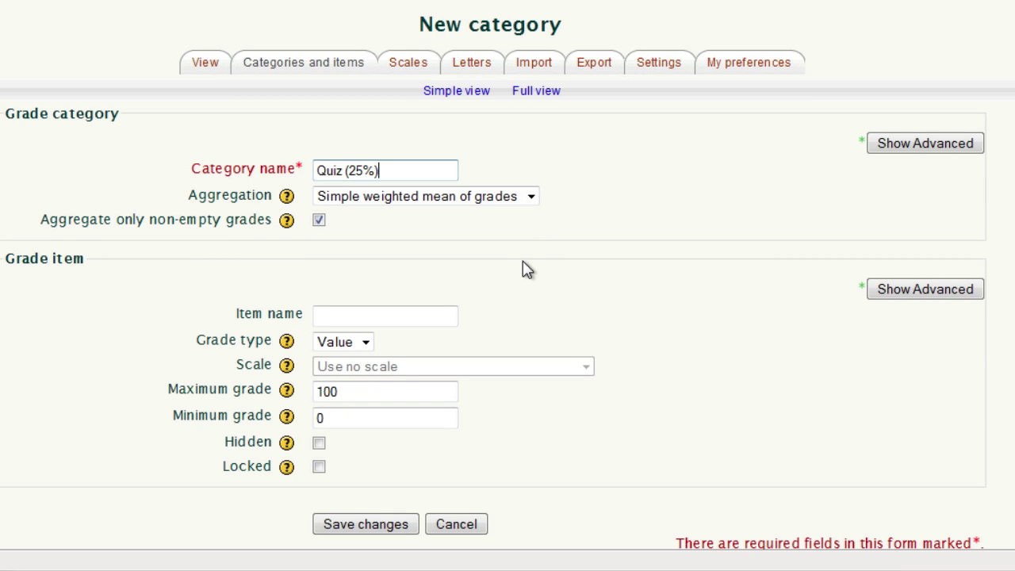
{"action": "scroll", "coordinate": [523, 268], "scroll_direction": "down", "scroll_amount": 3}
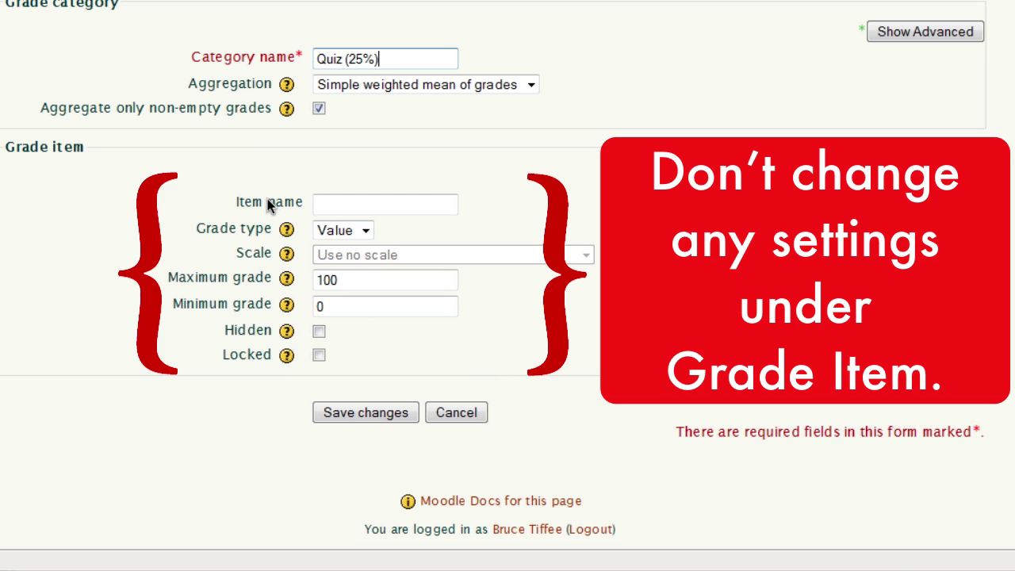
{"action": "left_click", "coordinate": [333, 414]}
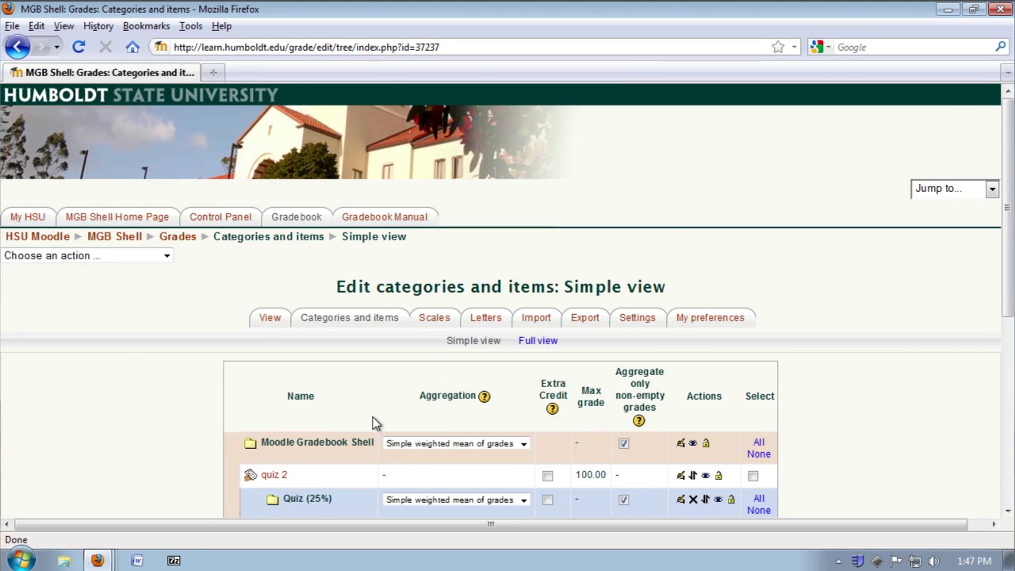
{"action": "scroll", "coordinate": [375, 422], "scroll_direction": "down", "scroll_amount": 2}
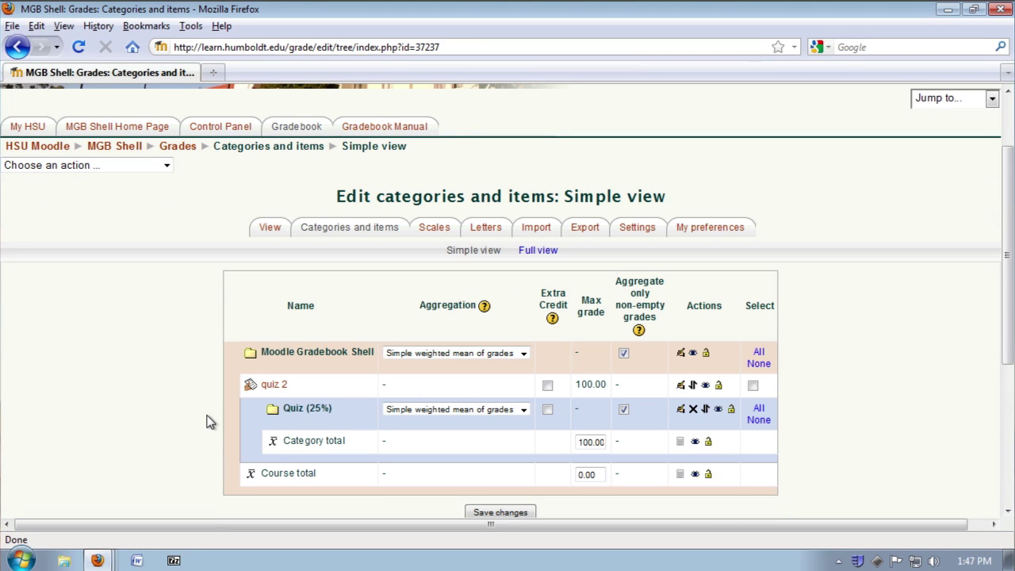
{"action": "scroll", "coordinate": [209, 421], "scroll_direction": "down", "scroll_amount": 2}
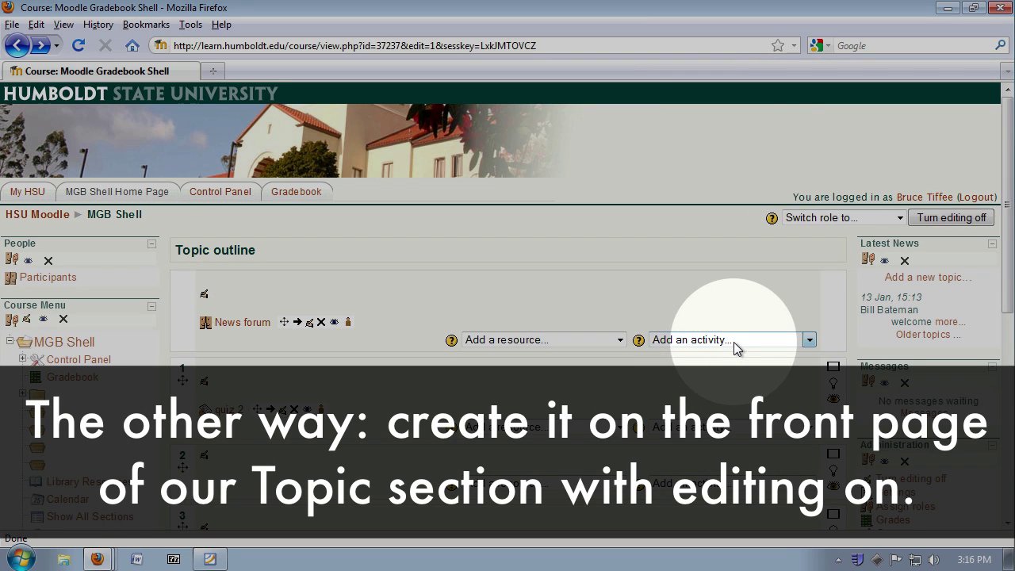
{"action": "left_click", "coordinate": [737, 344]}
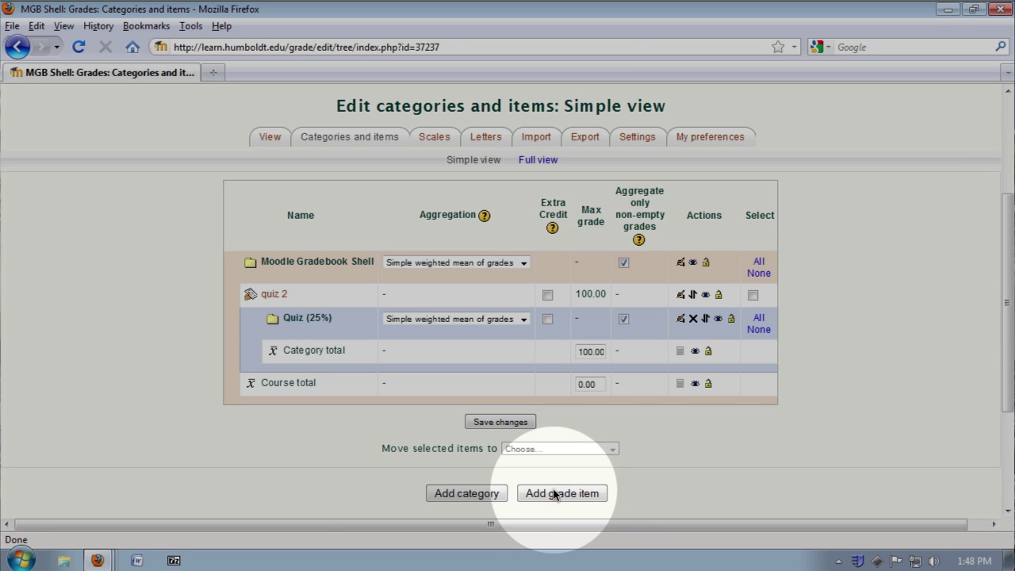
- Start a new grade item named 'Quiz 1'
{"action": "left_click", "coordinate": [556, 493]}
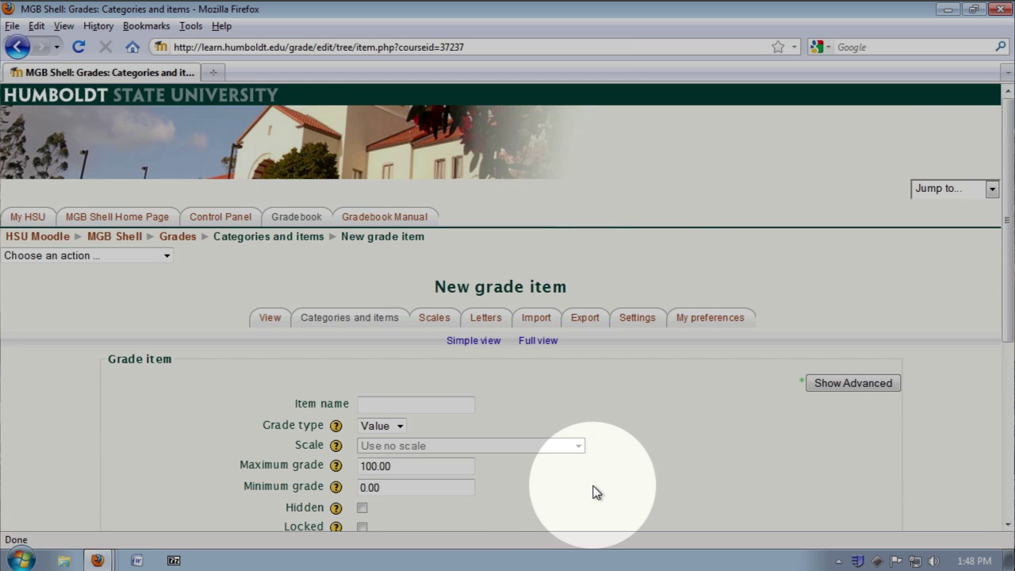
{"action": "scroll", "coordinate": [597, 492], "scroll_direction": "down", "scroll_amount": 2}
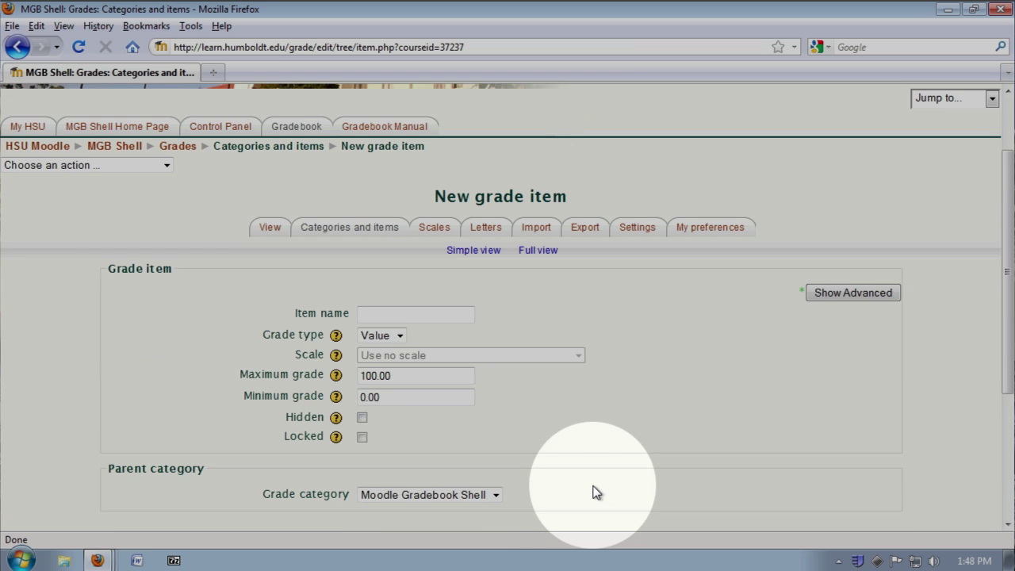
{"action": "left_click", "coordinate": [413, 316]}
{"action": "type", "text": "Quiz"}
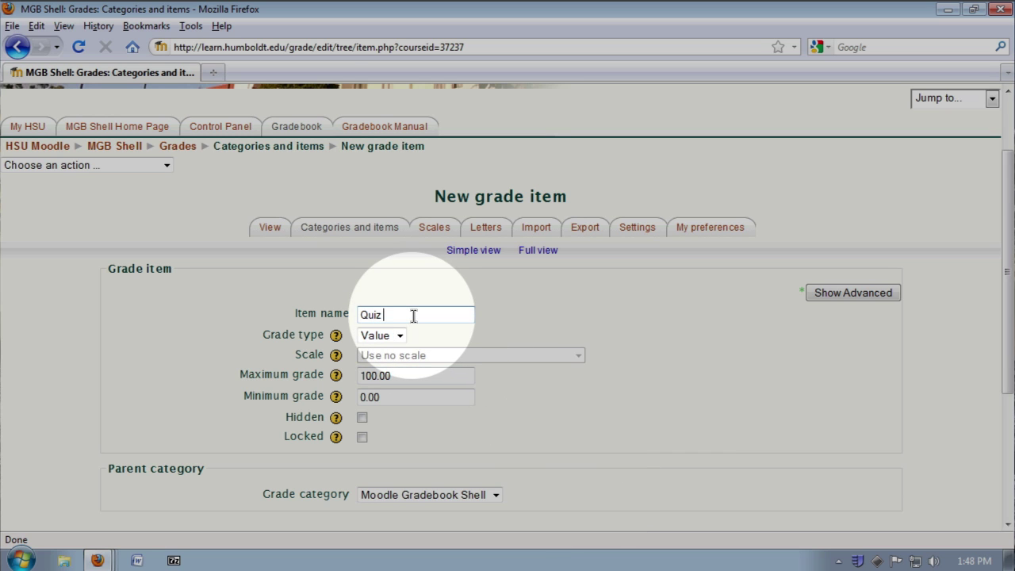
{"action": "type", "text": " 1"}
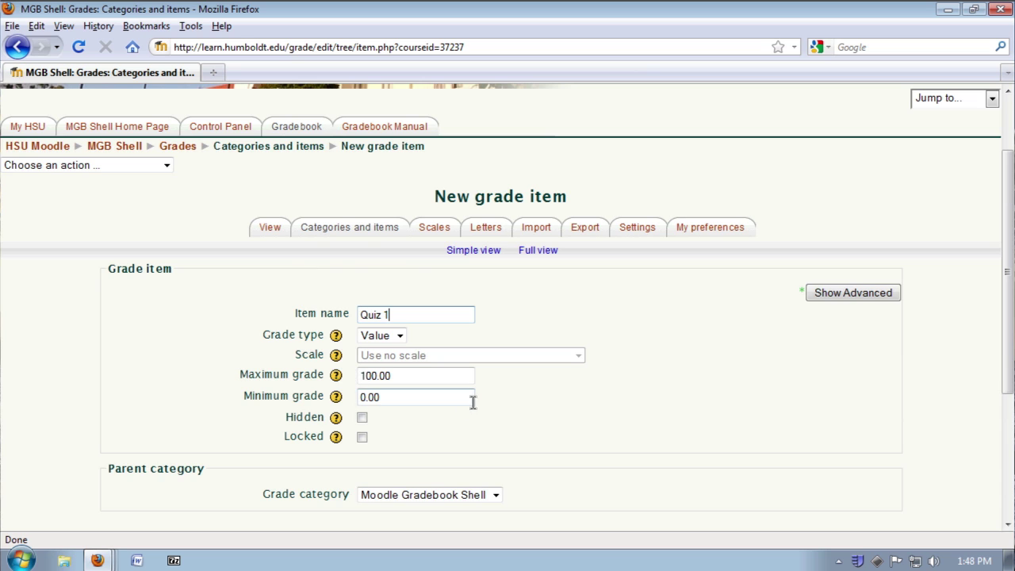
- Set Quiz 1's grade type to Scale using the Credit/No Credit scale
{"action": "scroll", "coordinate": [471, 403], "scroll_direction": "down", "scroll_amount": 2}
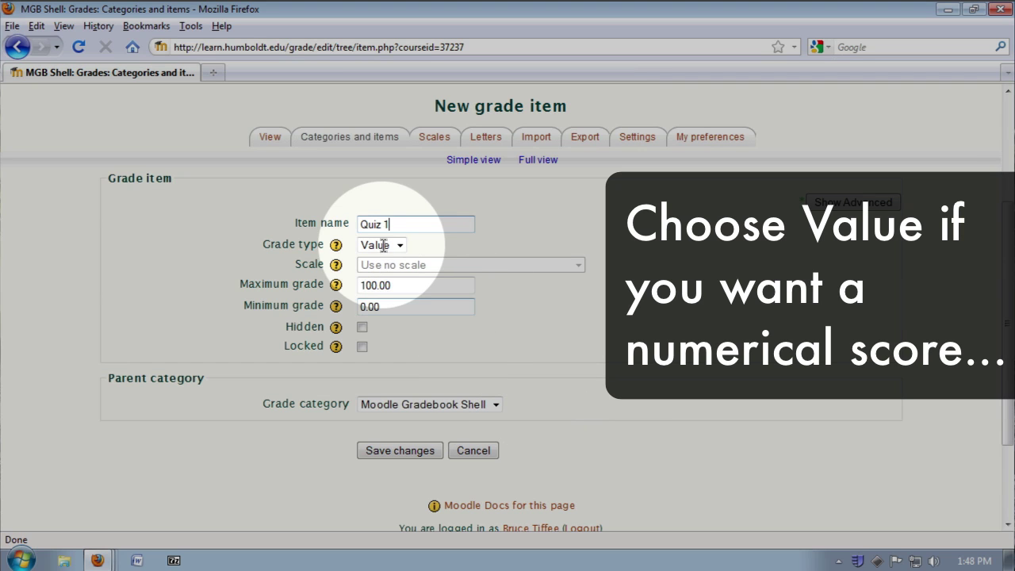
{"action": "left_click", "coordinate": [398, 246]}
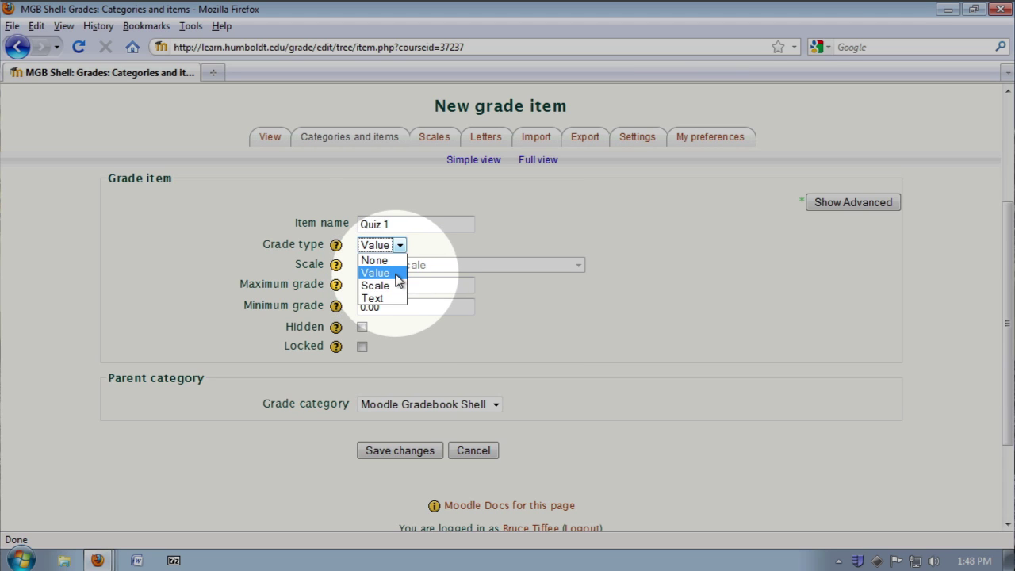
{"action": "left_click", "coordinate": [396, 287]}
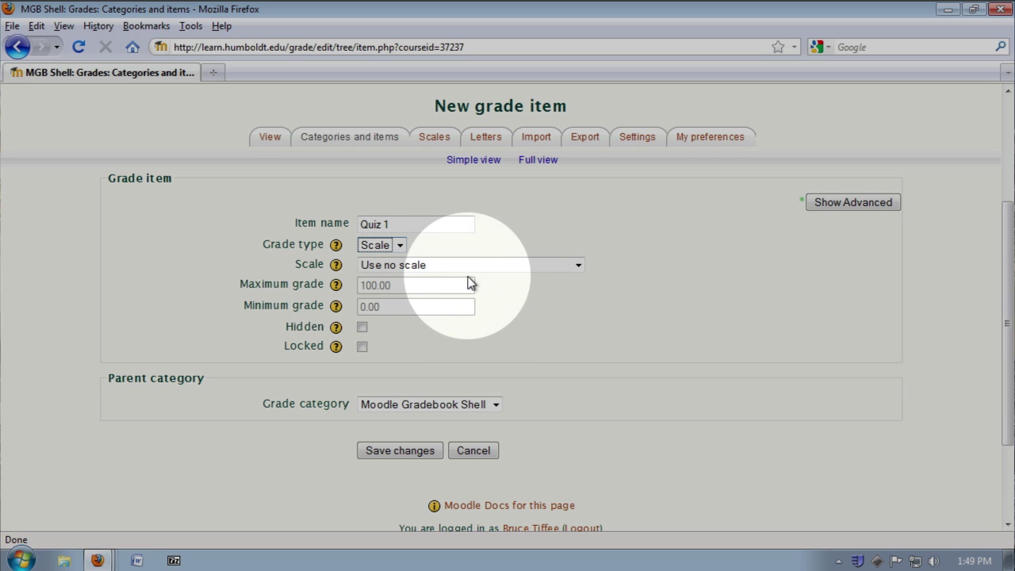
{"action": "left_click", "coordinate": [459, 270]}
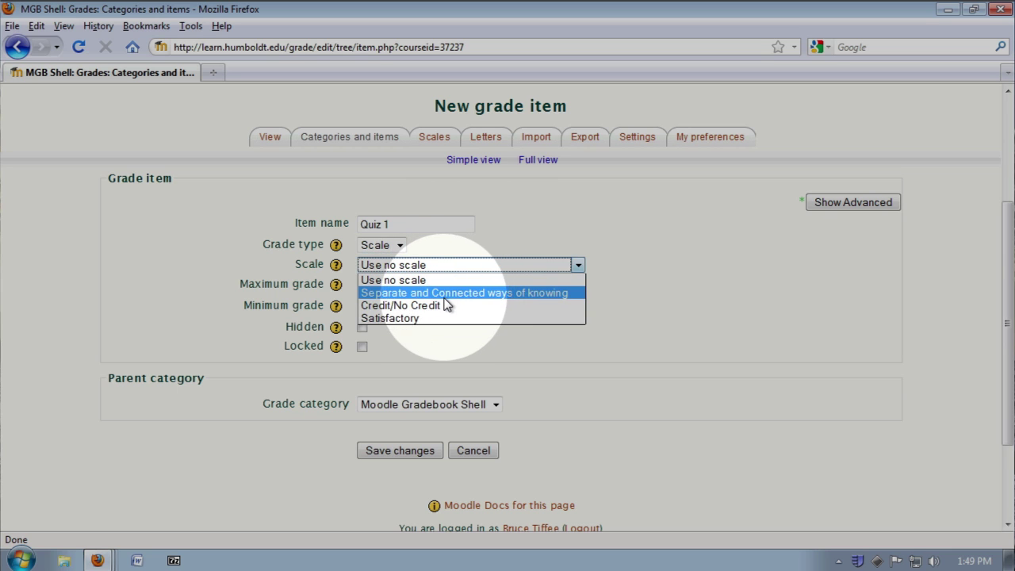
{"action": "left_click", "coordinate": [445, 304]}
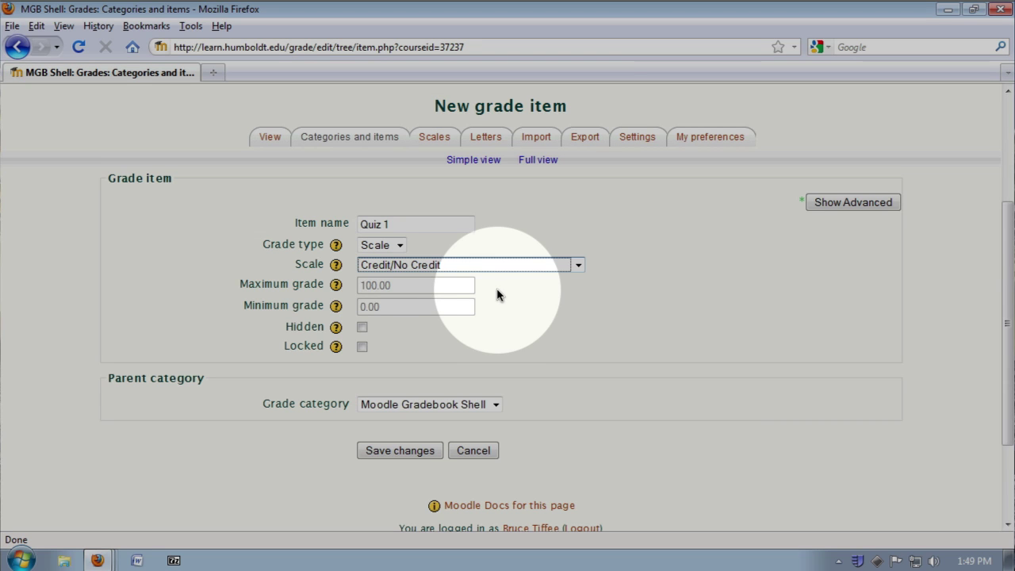
- Switch Quiz 1 to Value grading, mark it hidden, and save it
{"action": "left_click", "coordinate": [400, 246]}
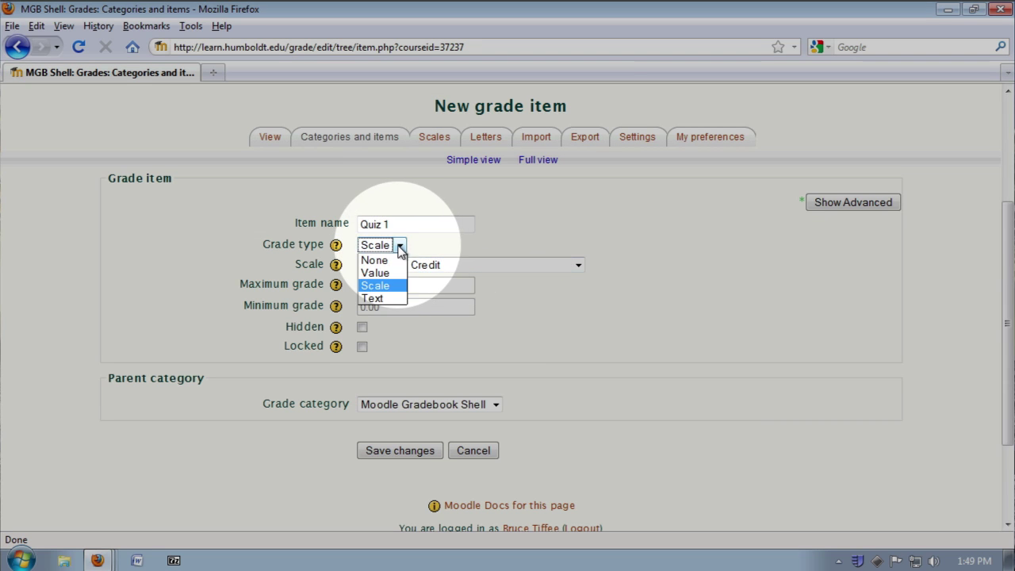
{"action": "left_click", "coordinate": [385, 272]}
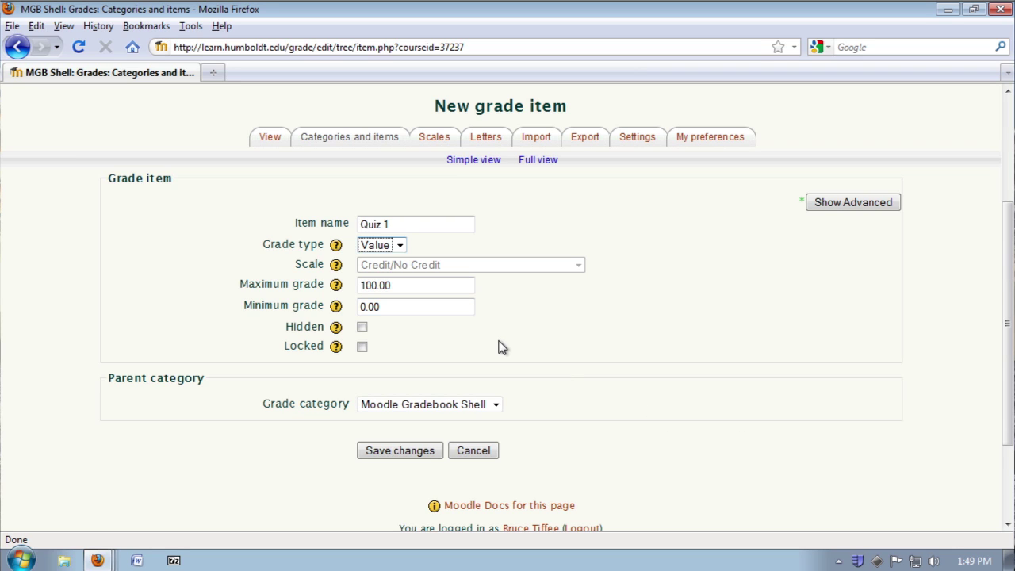
{"action": "scroll", "coordinate": [471, 364], "scroll_direction": "down", "scroll_amount": 2}
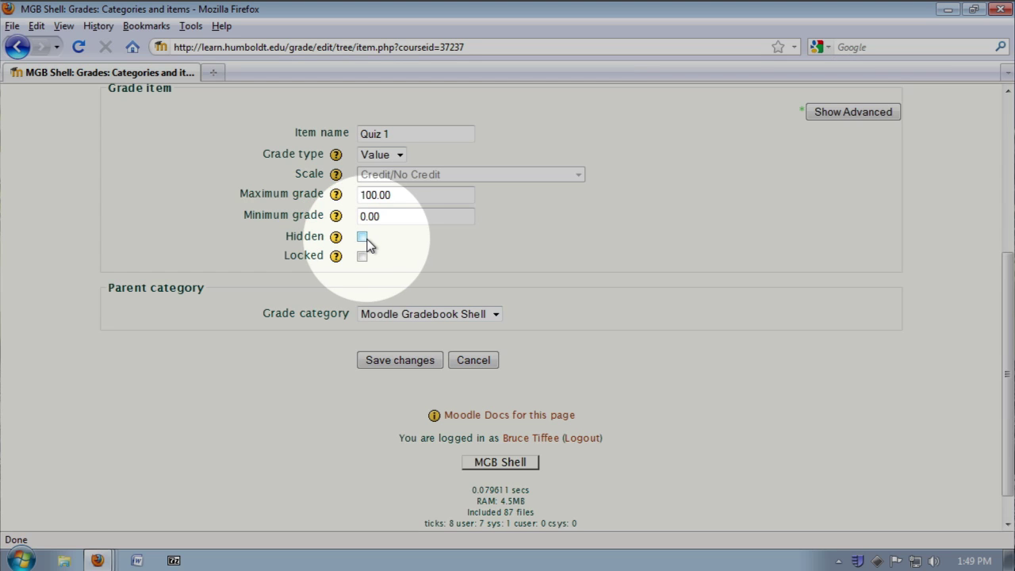
{"action": "left_click", "coordinate": [364, 238]}
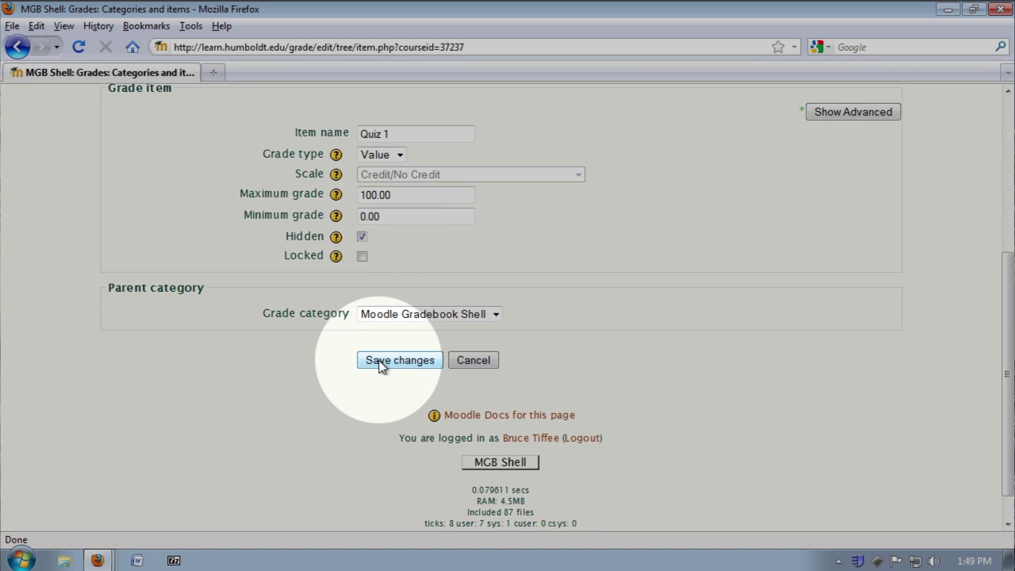
{"action": "left_click", "coordinate": [379, 361]}
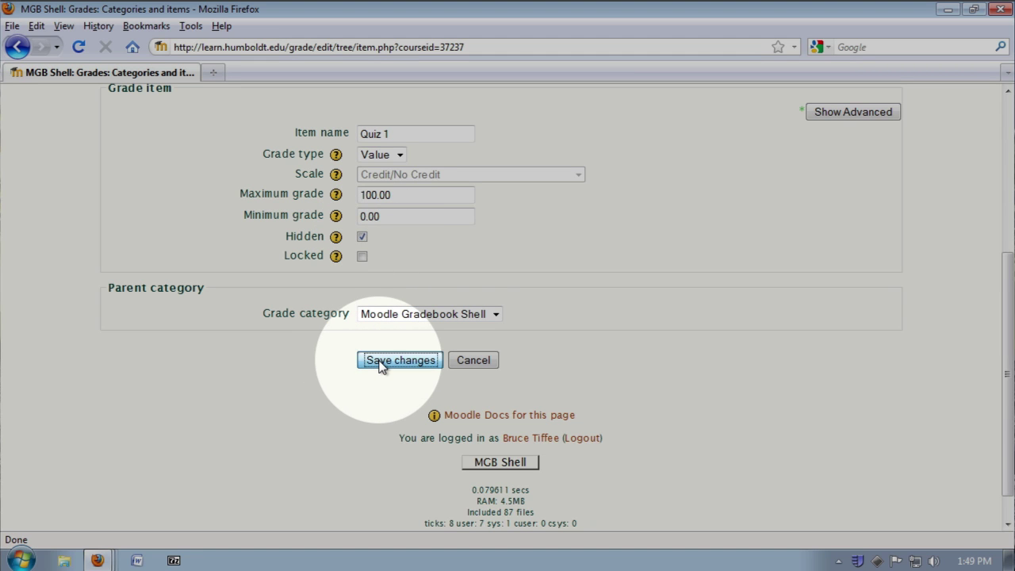
{"action": "scroll", "coordinate": [379, 367], "scroll_direction": "down", "scroll_amount": 2}
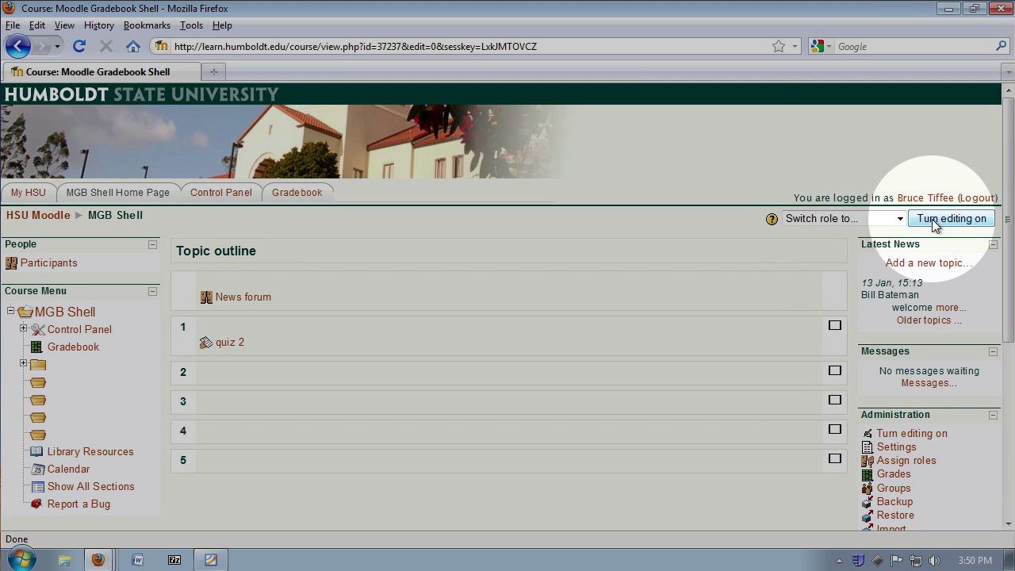
- Turn editing on for MGB Shell and add an Activities block
{"action": "left_click", "coordinate": [934, 221]}
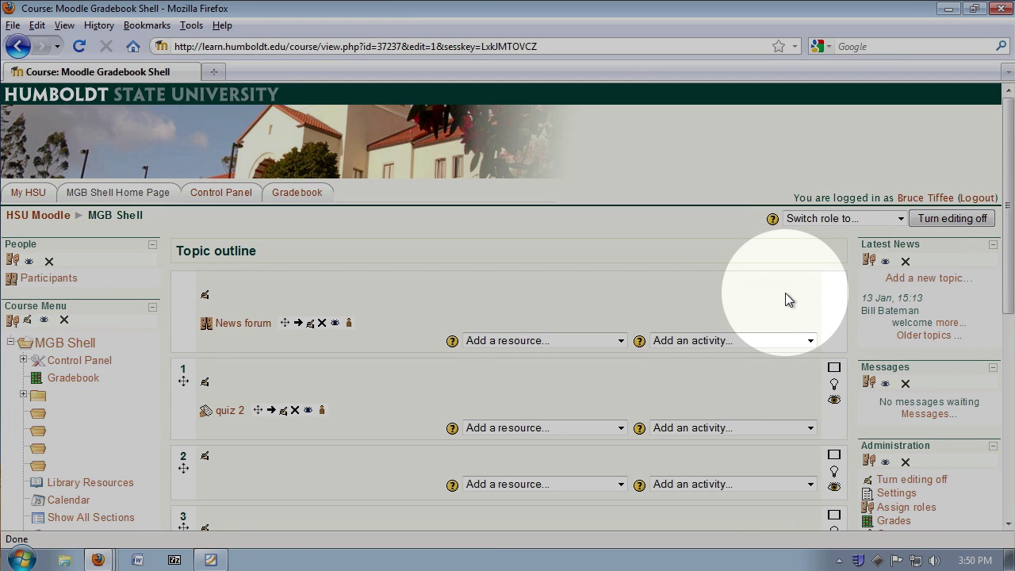
{"action": "scroll", "coordinate": [785, 299], "scroll_direction": "down", "scroll_amount": 2}
{"action": "scroll", "coordinate": [785, 299], "scroll_direction": "down", "scroll_amount": 2}
{"action": "scroll", "coordinate": [785, 299], "scroll_direction": "down", "scroll_amount": 2}
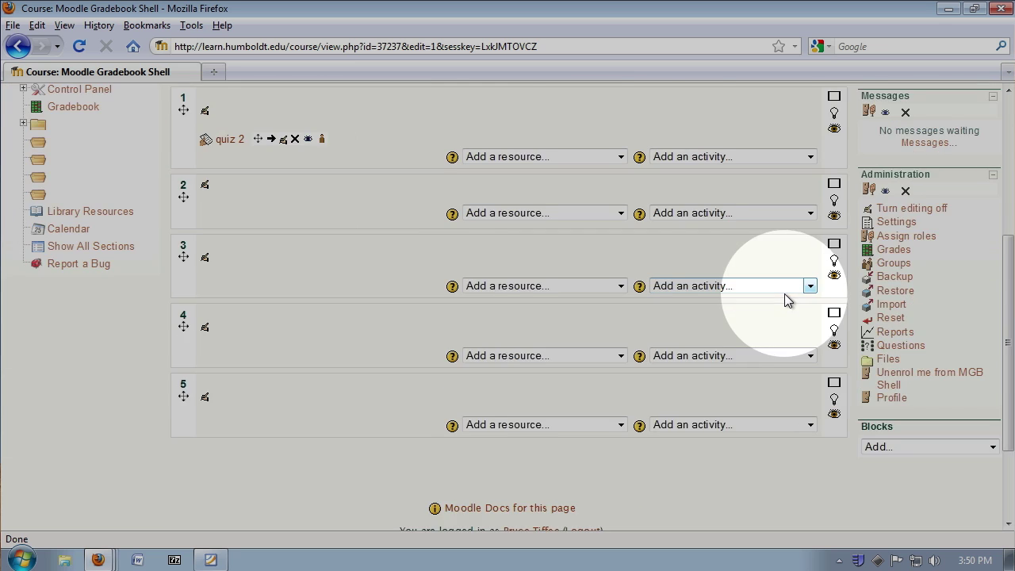
{"action": "scroll", "coordinate": [784, 299], "scroll_direction": "down", "scroll_amount": 3}
{"action": "left_click", "coordinate": [882, 318]}
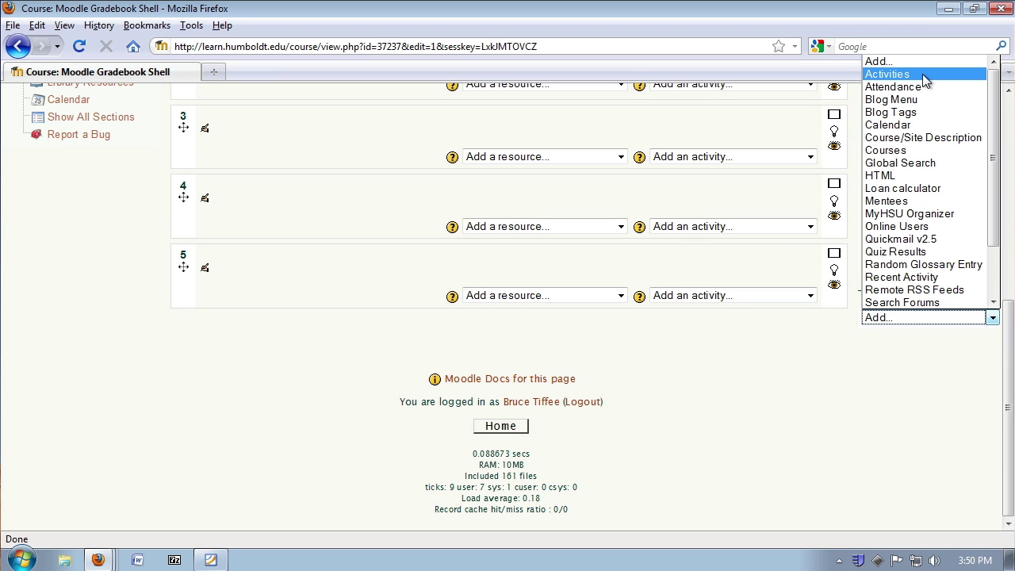
{"action": "left_click", "coordinate": [922, 74]}
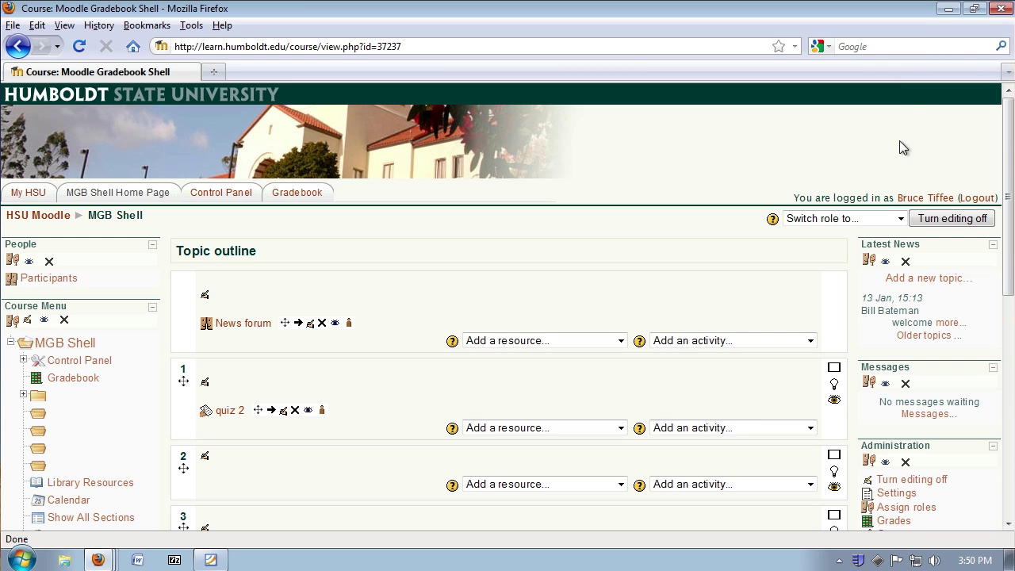
- Drag the Activities block from the right column into the left column
{"action": "scroll", "coordinate": [896, 159], "scroll_direction": "down", "scroll_amount": 2}
{"action": "scroll", "coordinate": [896, 187], "scroll_direction": "down", "scroll_amount": 2}
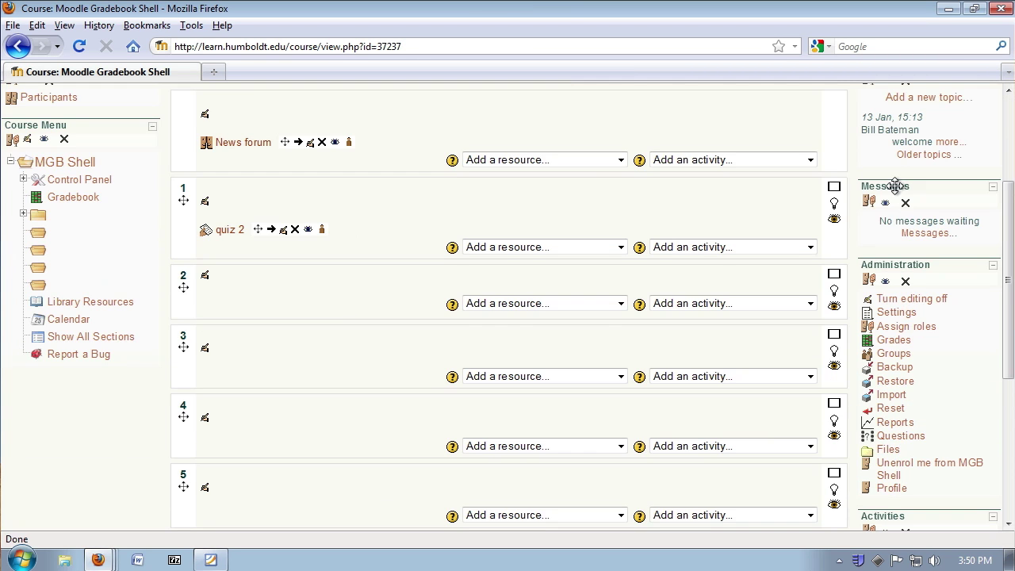
{"action": "scroll", "coordinate": [898, 238], "scroll_direction": "down", "scroll_amount": 2}
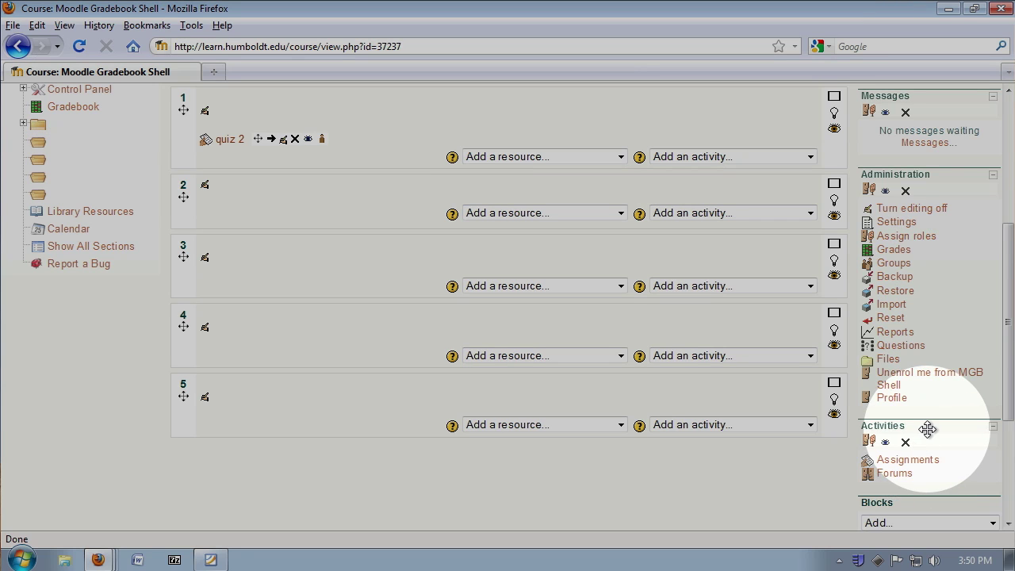
{"action": "mouse_move", "coordinate": [913, 431]}
{"action": "left_mouse_down"}
{"action": "mouse_move", "coordinate": [262, 393]}
{"action": "mouse_move", "coordinate": [84, 312]}
{"action": "left_mouse_up"}
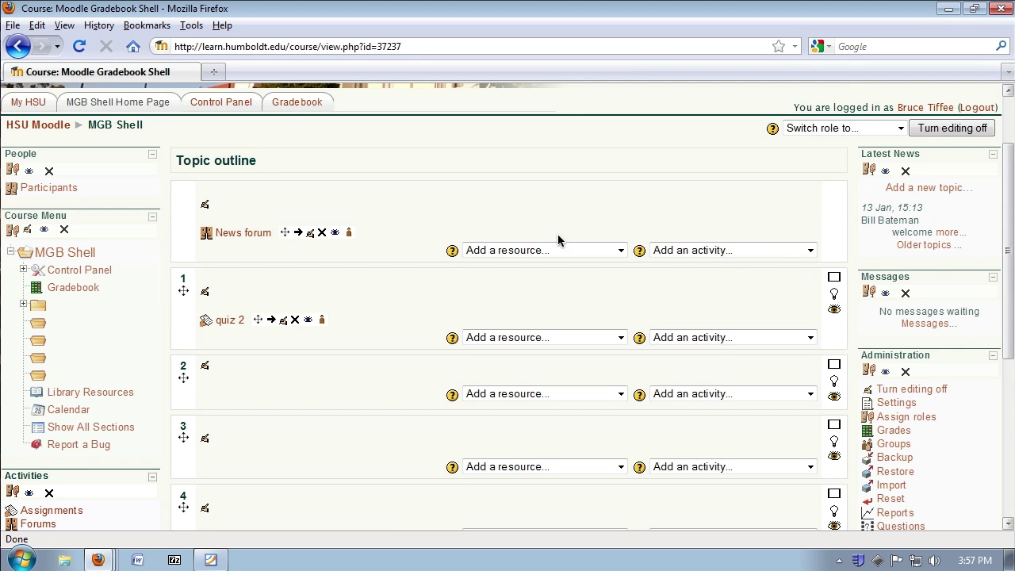
- Add an offline activity to topic 1 named 'Quiz #2' with the pasted description
{"action": "left_click", "coordinate": [690, 339]}
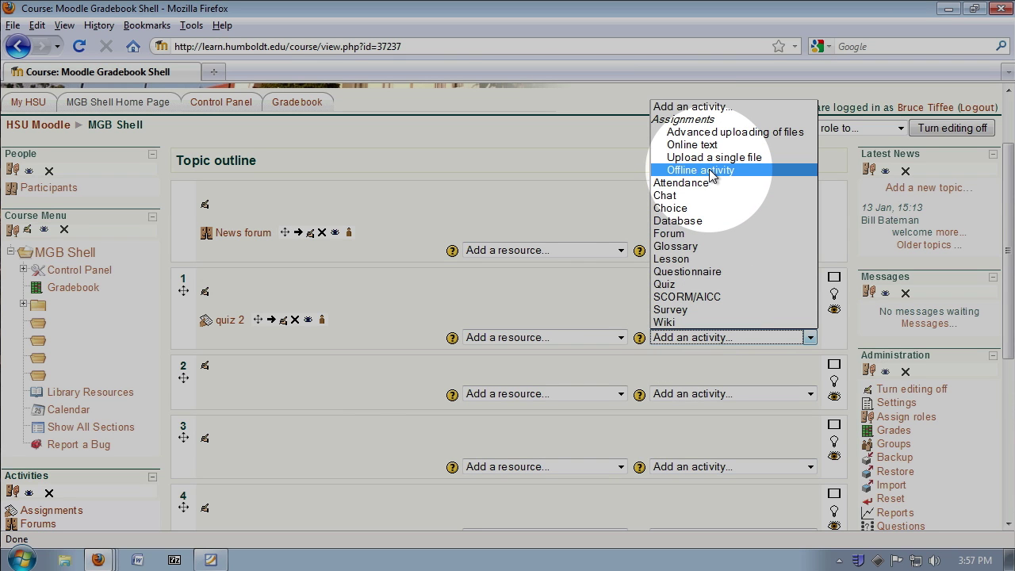
{"action": "left_click", "coordinate": [709, 169]}
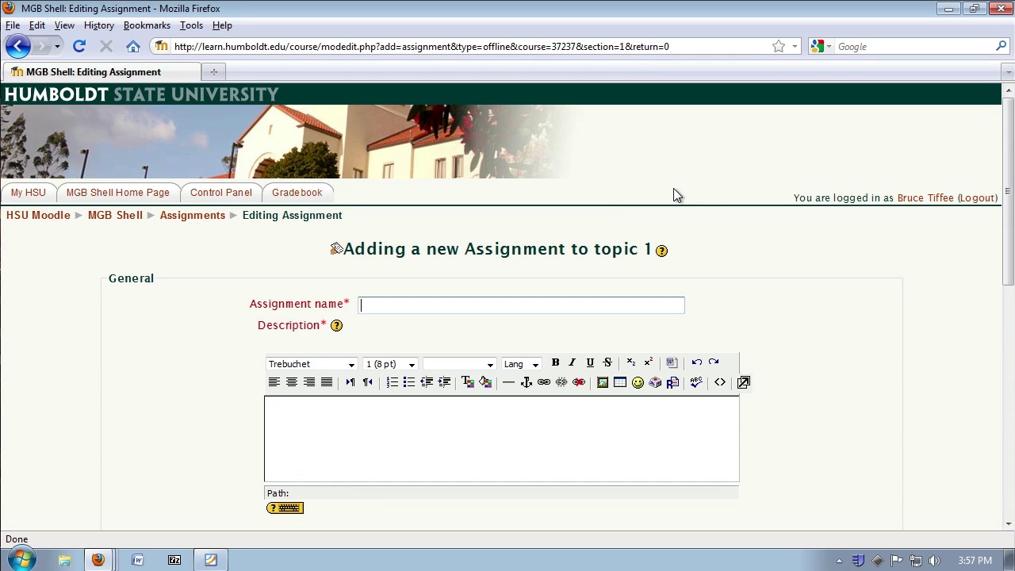
{"action": "type", "text": "Quiz"}
{"action": "type", "text": " #"}
{"action": "type", "text": "2"}
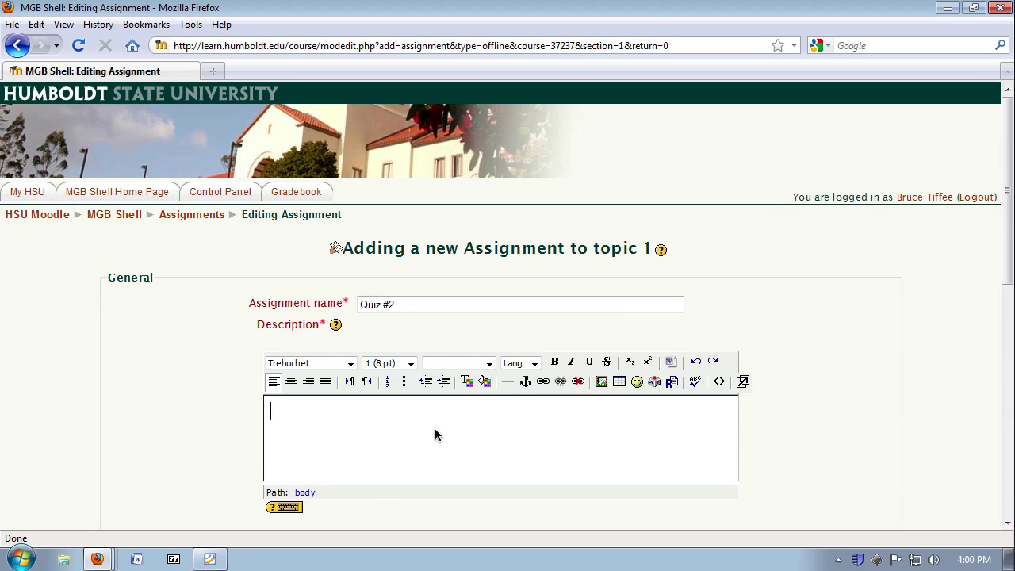
{"action": "type", "text": "Please compare the author’s viewpoint in this chapter to the handout we discussed in class.  Do you agree or disagree? Support your answer with evidence from the readings. This is due at our next meeting and the expected length should not exceed 500 words."}
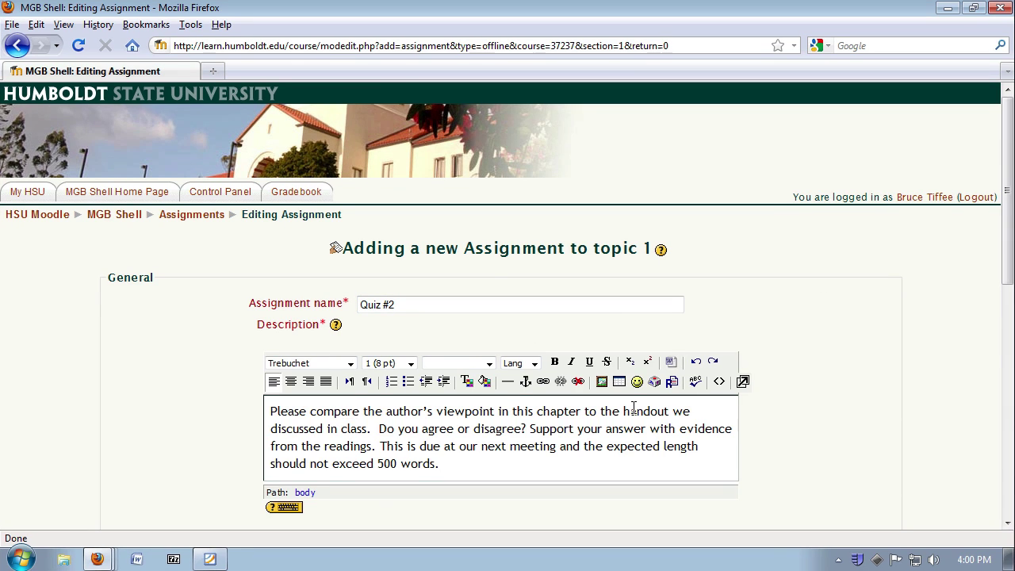
- Set Quiz #2's maximum grade to 100
{"action": "scroll", "coordinate": [782, 384], "scroll_direction": "down", "scroll_amount": 2}
{"action": "scroll", "coordinate": [782, 384], "scroll_direction": "down", "scroll_amount": 2}
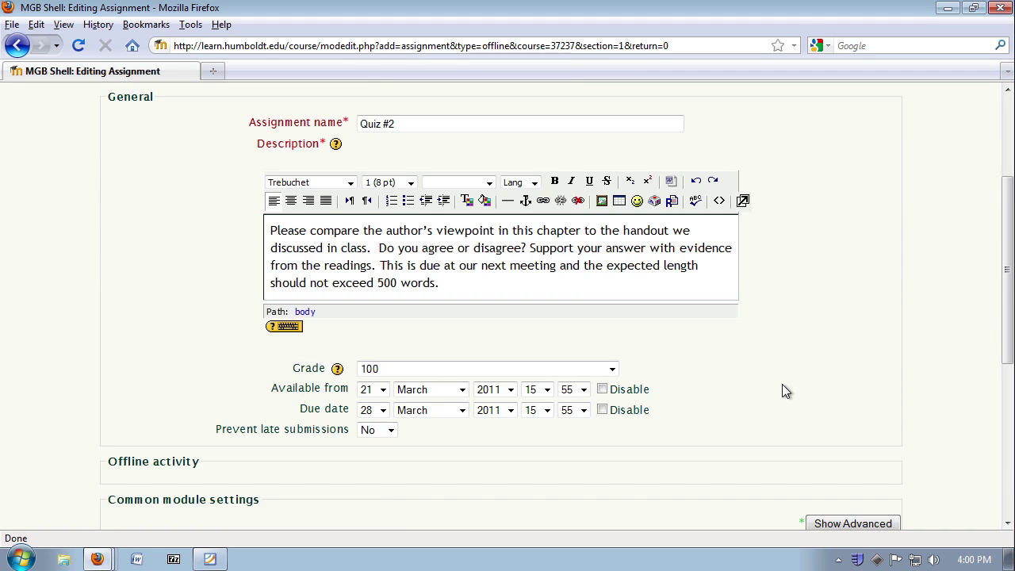
{"action": "left_click", "coordinate": [537, 378]}
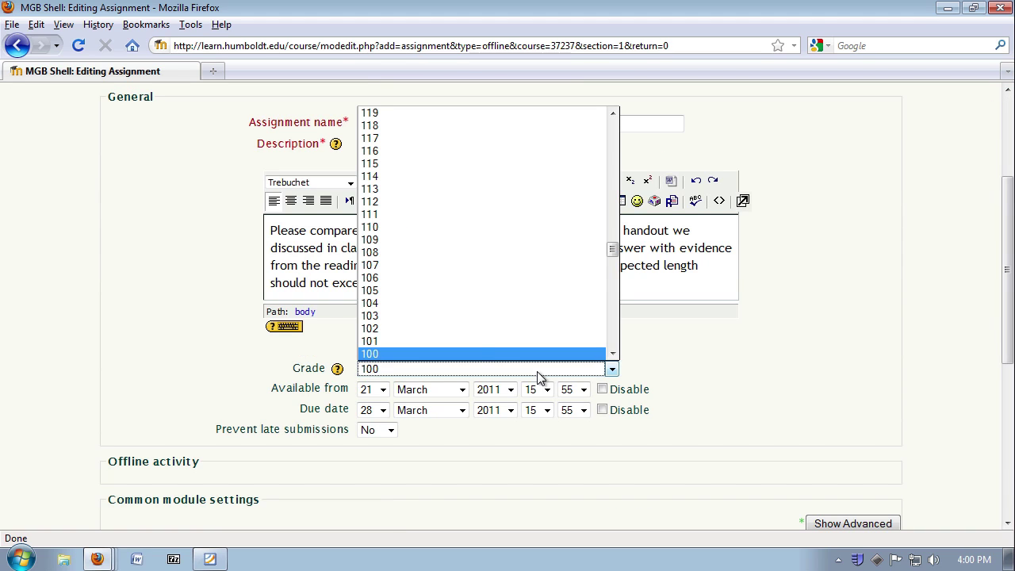
{"action": "scroll", "coordinate": [478, 352], "scroll_direction": "down", "scroll_amount": 10}
{"action": "scroll", "coordinate": [458, 204], "scroll_direction": "up", "scroll_amount": 15}
{"action": "scroll", "coordinate": [459, 204], "scroll_direction": "up", "scroll_amount": 20}
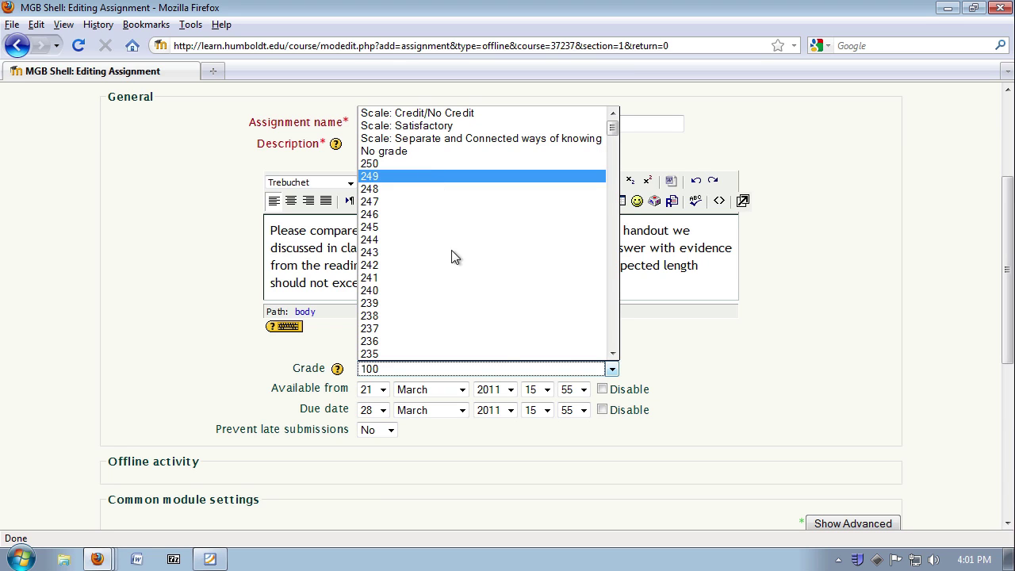
{"action": "scroll", "coordinate": [496, 334], "scroll_direction": "down", "scroll_amount": 17}
{"action": "scroll", "coordinate": [494, 339], "scroll_direction": "down", "scroll_amount": 20}
{"action": "scroll", "coordinate": [493, 333], "scroll_direction": "up", "scroll_amount": 16}
{"action": "scroll", "coordinate": [490, 321], "scroll_direction": "up", "scroll_amount": 19}
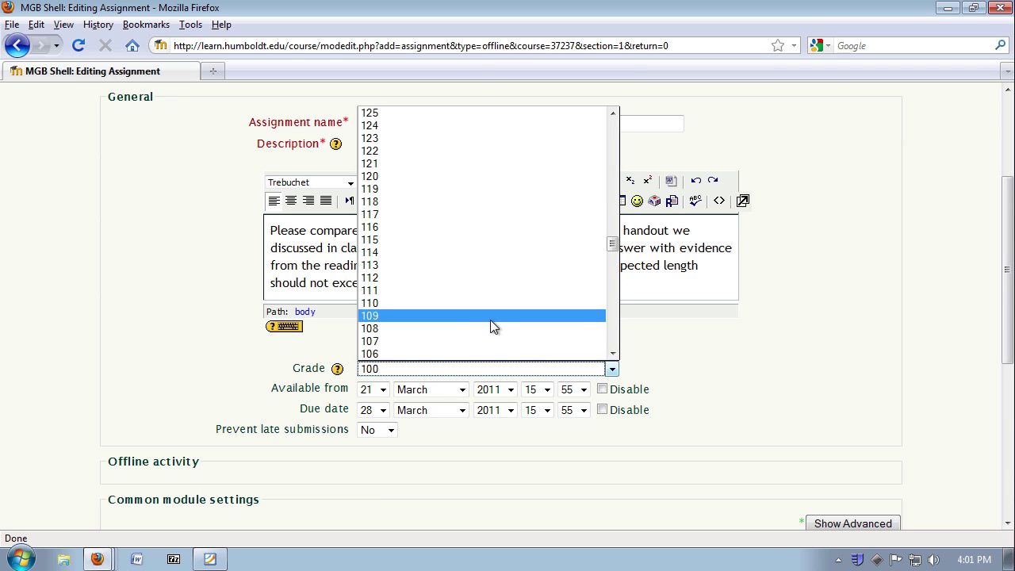
{"action": "scroll", "coordinate": [488, 326], "scroll_direction": "down", "scroll_amount": 1}
{"action": "scroll", "coordinate": [484, 321], "scroll_direction": "down", "scroll_amount": 3}
{"action": "left_click", "coordinate": [442, 279]}
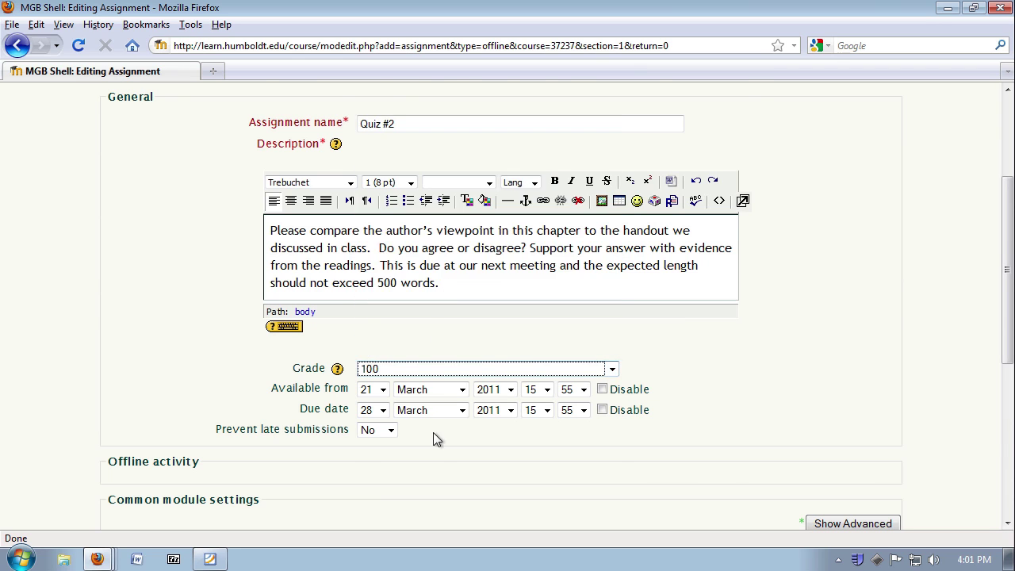
- Disable the start and due dates, file it under Quiz (25%), and save
{"action": "scroll", "coordinate": [433, 432], "scroll_direction": "down", "scroll_amount": 4}
{"action": "left_click", "coordinate": [602, 210]}
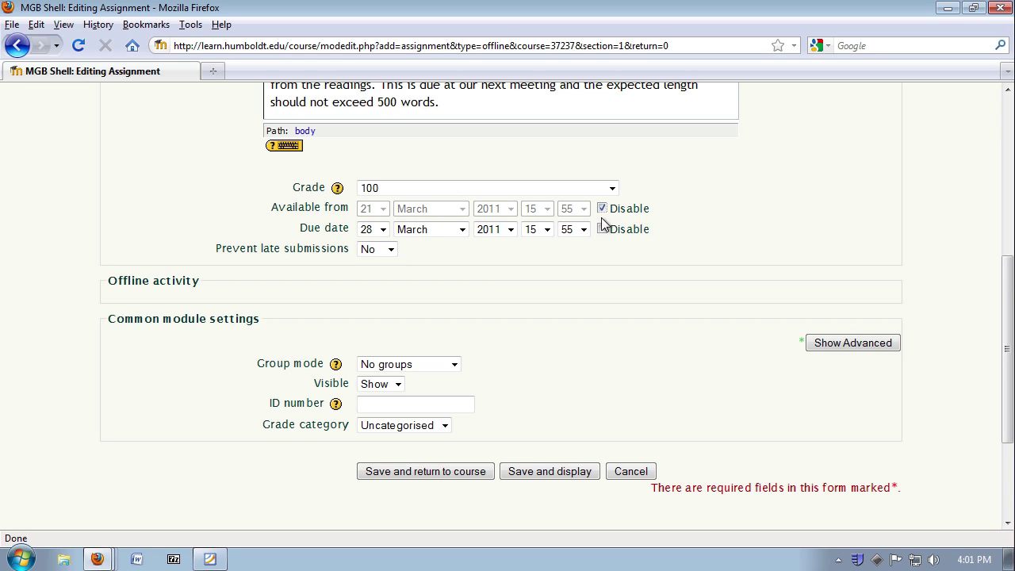
{"action": "left_click", "coordinate": [602, 229]}
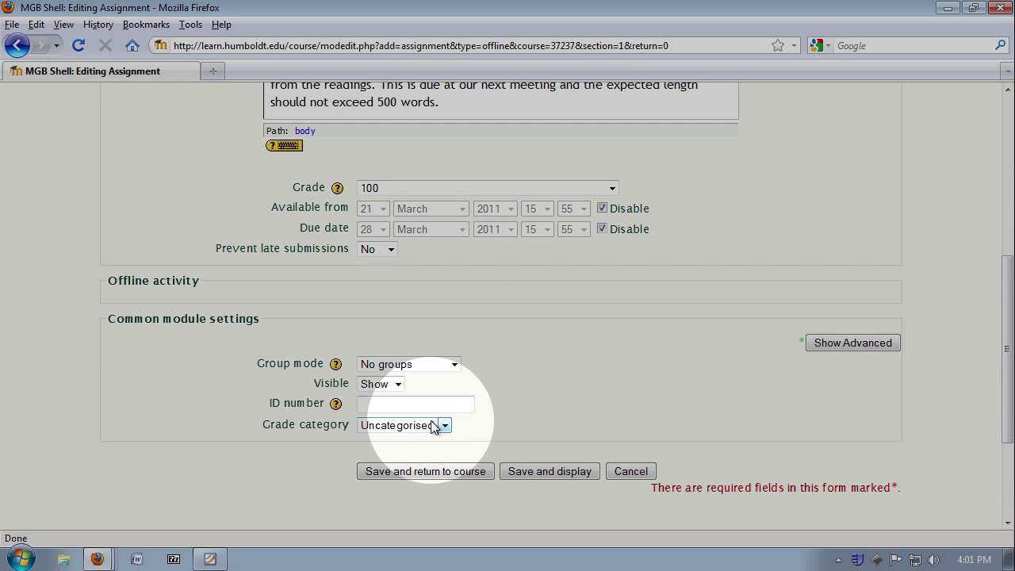
{"action": "left_click", "coordinate": [433, 425]}
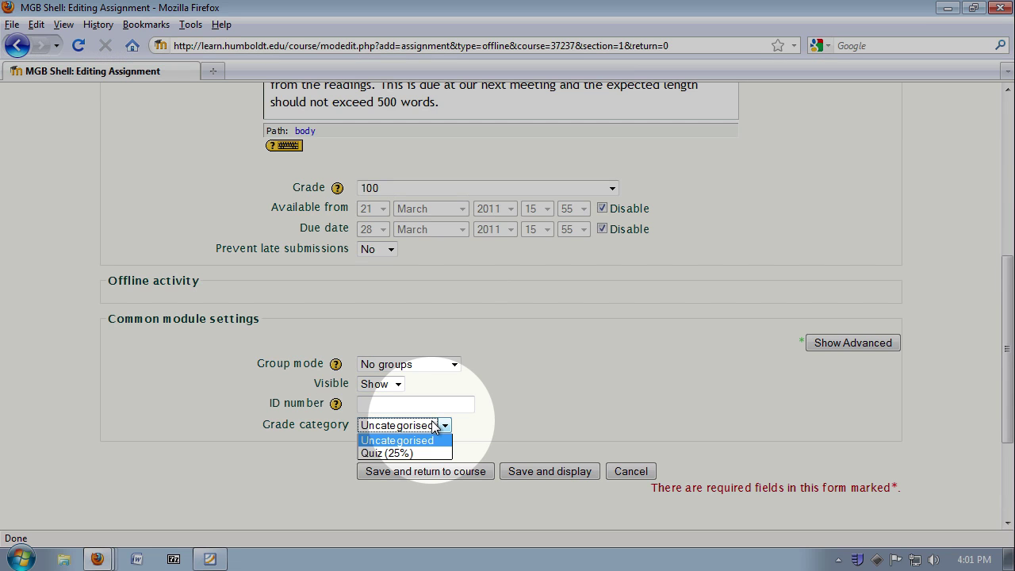
{"action": "left_click", "coordinate": [420, 452]}
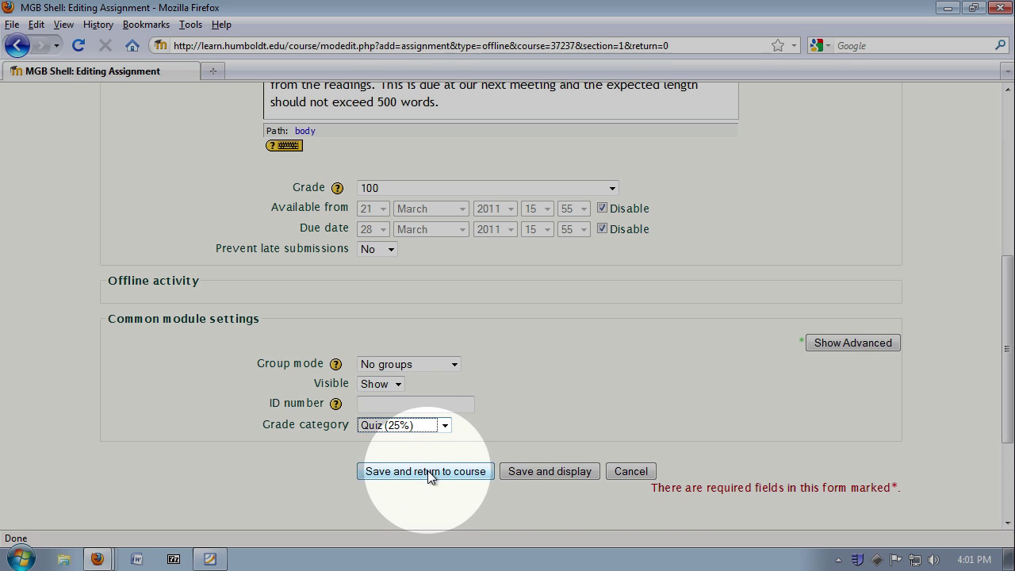
{"action": "left_click", "coordinate": [427, 471]}
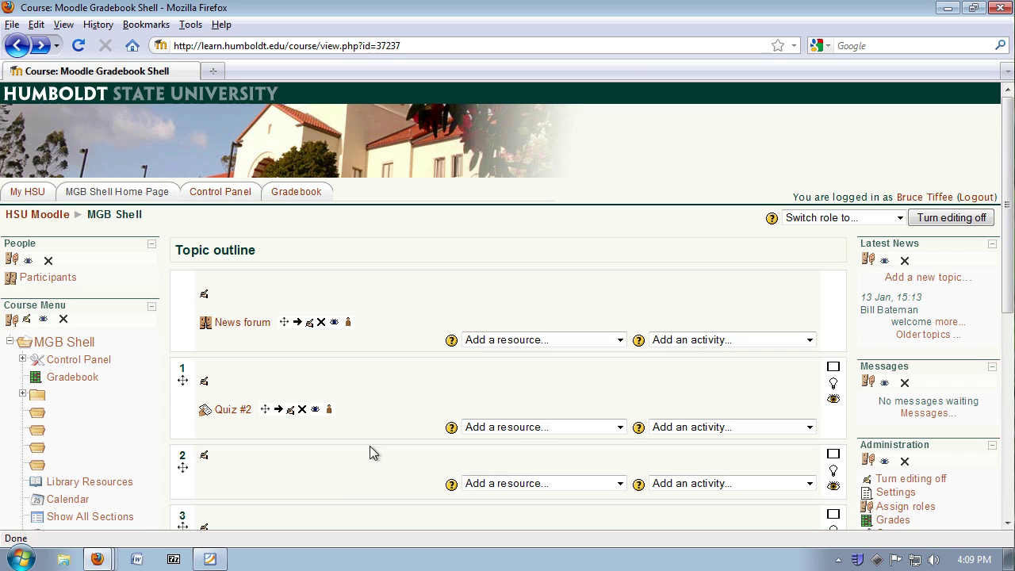
- Open Assignments from the Activities block on the course page
{"action": "scroll", "coordinate": [412, 367], "scroll_direction": "down", "scroll_amount": 4}
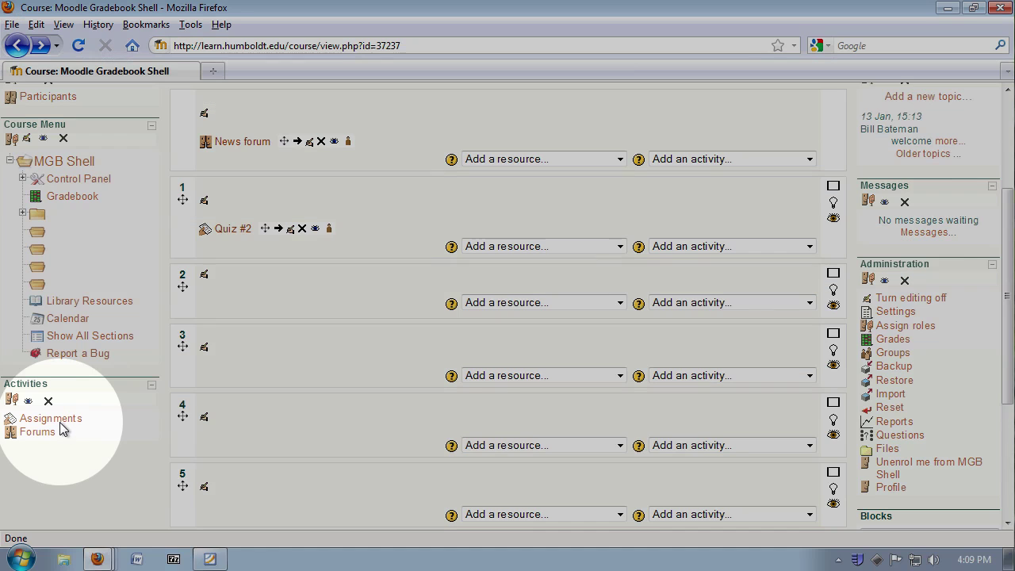
{"action": "left_click", "coordinate": [64, 420]}
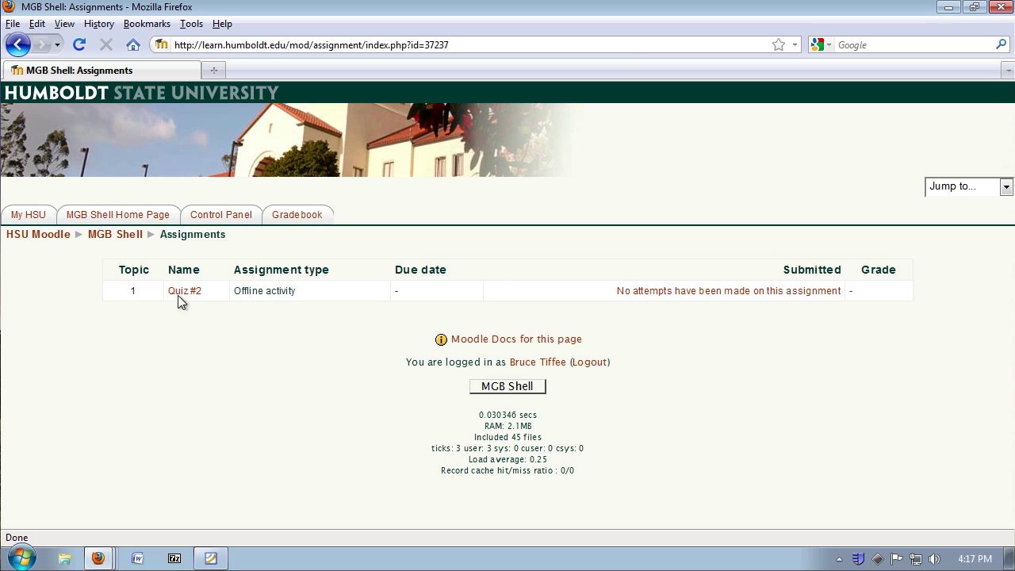
- Open Quiz #2, view its settings, then return unchanged to its assignment page
{"action": "left_click", "coordinate": [178, 293]}
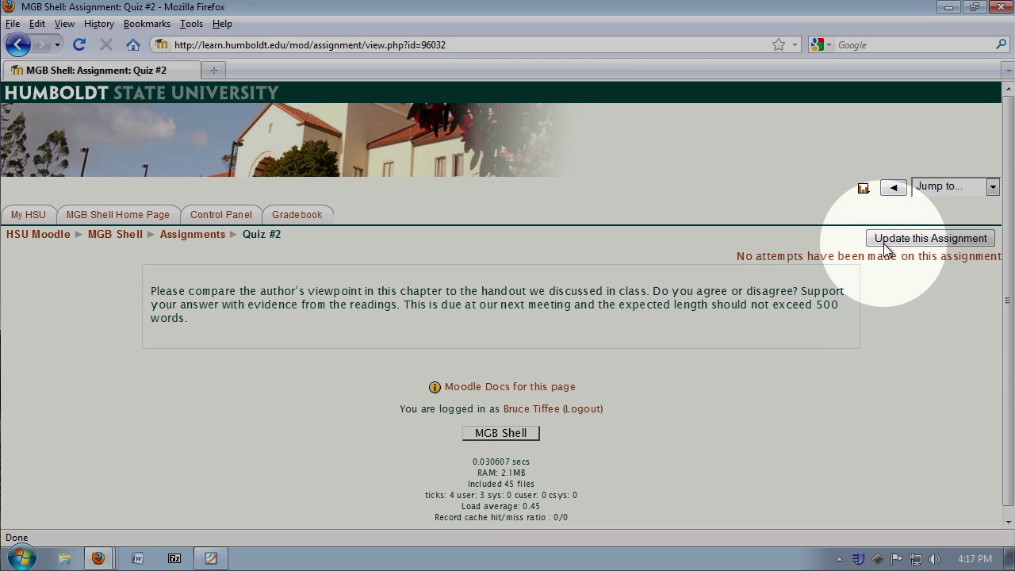
{"action": "left_click", "coordinate": [928, 239]}
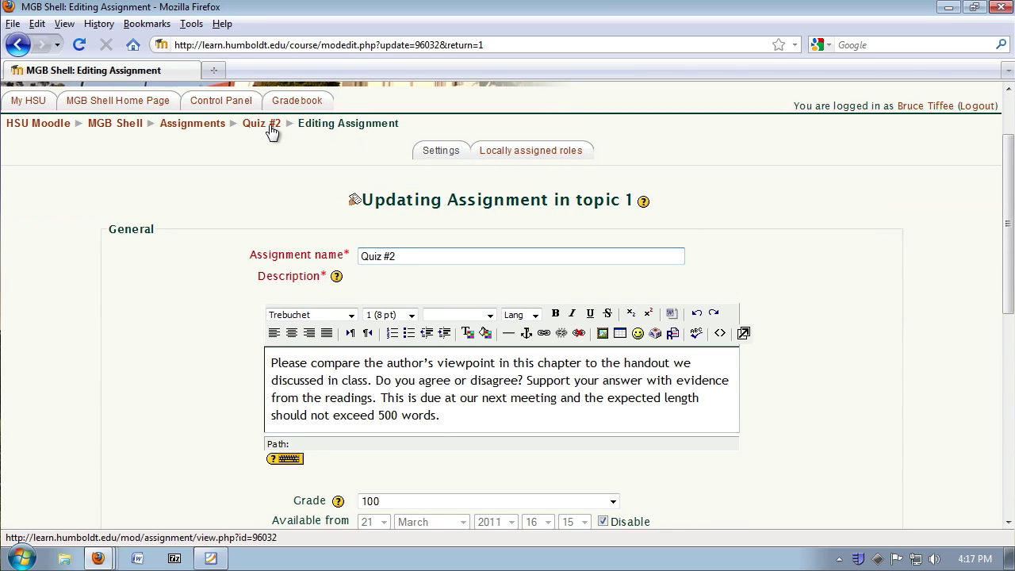
{"action": "left_click", "coordinate": [266, 213]}
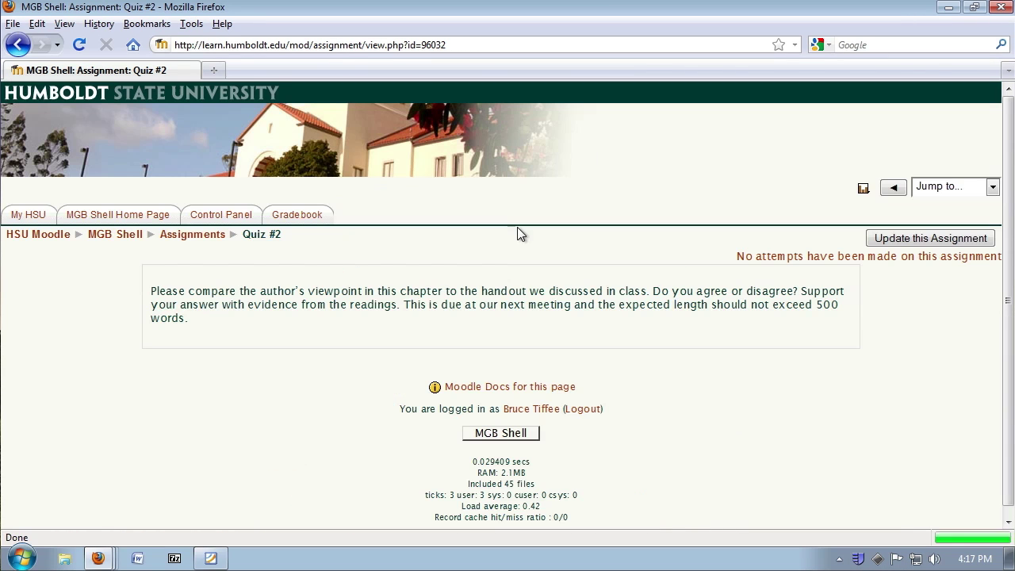
{"action": "scroll", "coordinate": [862, 286], "scroll_direction": "down", "scroll_amount": 1}
- Open the Quiz #2 submissions and save display preferences with quick grading enabled
{"action": "left_click", "coordinate": [853, 246]}
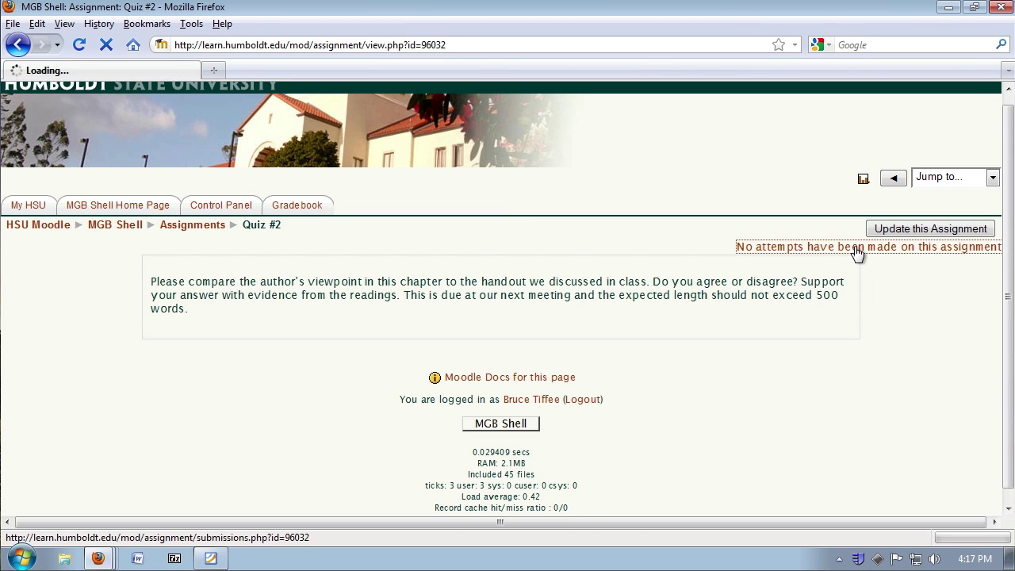
{"action": "scroll", "coordinate": [761, 420], "scroll_direction": "down", "scroll_amount": 2}
{"action": "scroll", "coordinate": [761, 427], "scroll_direction": "down", "scroll_amount": 2}
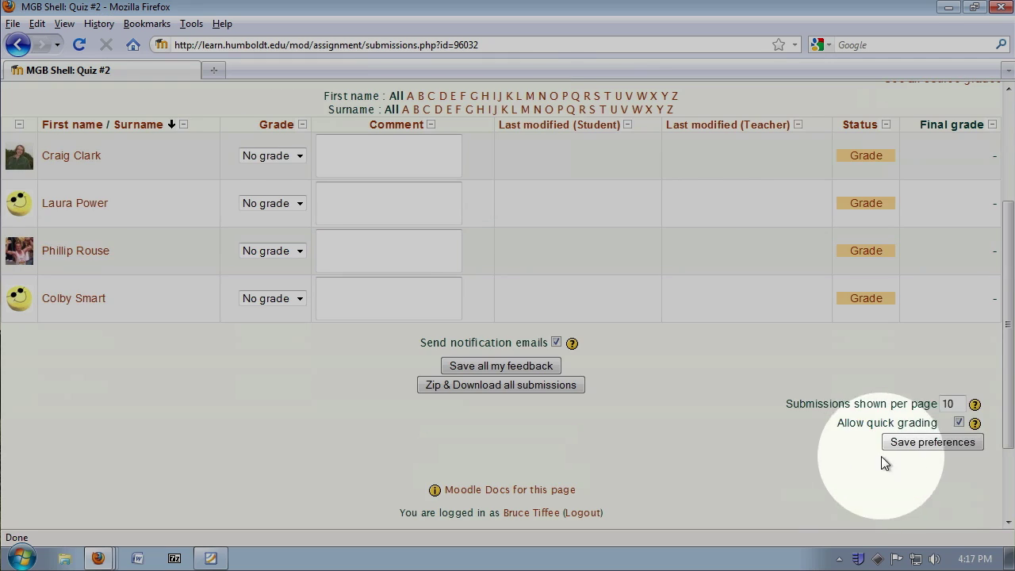
{"action": "scroll", "coordinate": [696, 320], "scroll_direction": "up", "scroll_amount": 2}
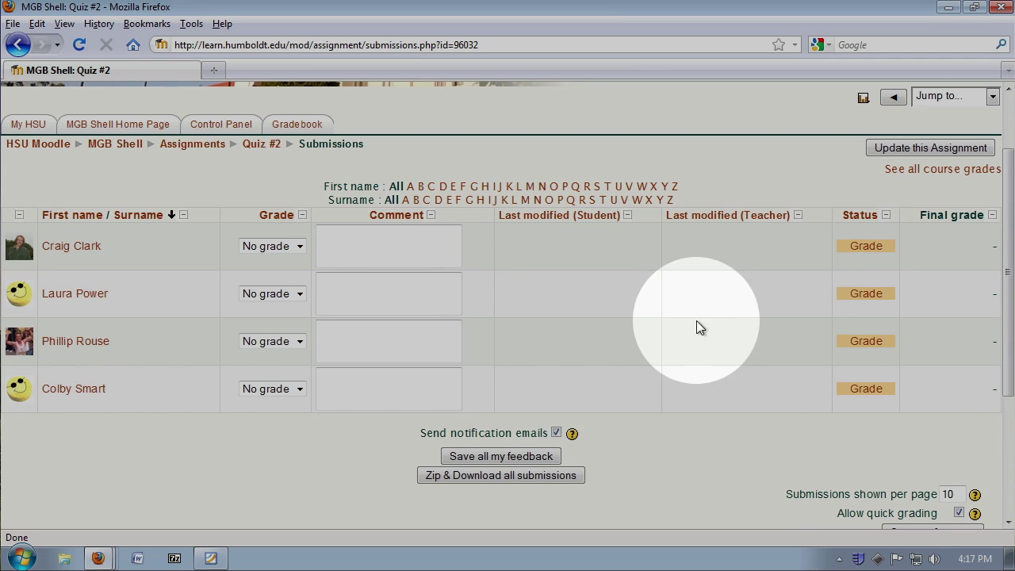
{"action": "scroll", "coordinate": [543, 406], "scroll_direction": "down", "scroll_amount": 2}
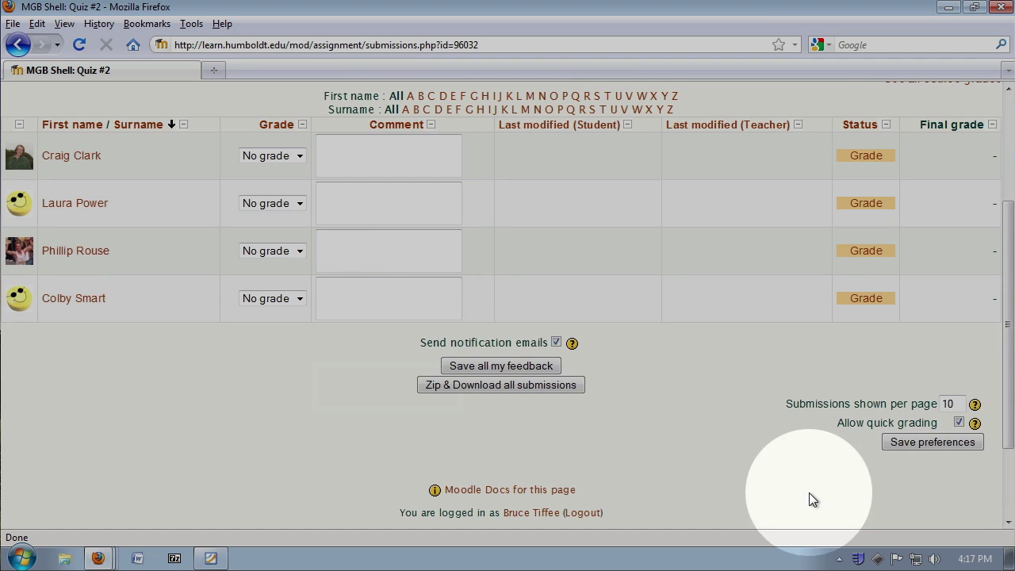
{"action": "left_click", "coordinate": [891, 442]}
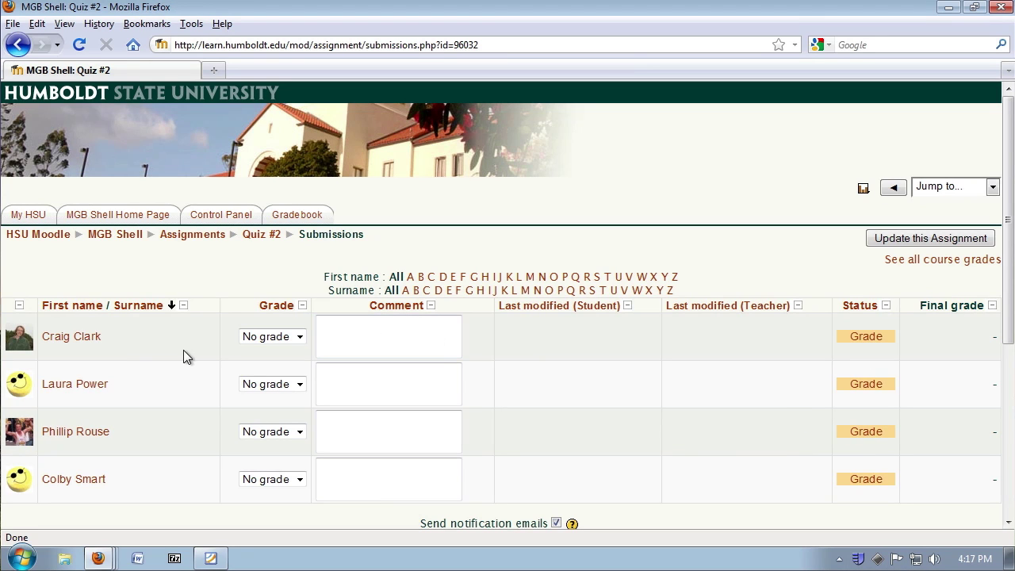
- Set the first student's grade to 99 / 100 and add the comment 'Well done!'
{"action": "left_click", "coordinate": [299, 336]}
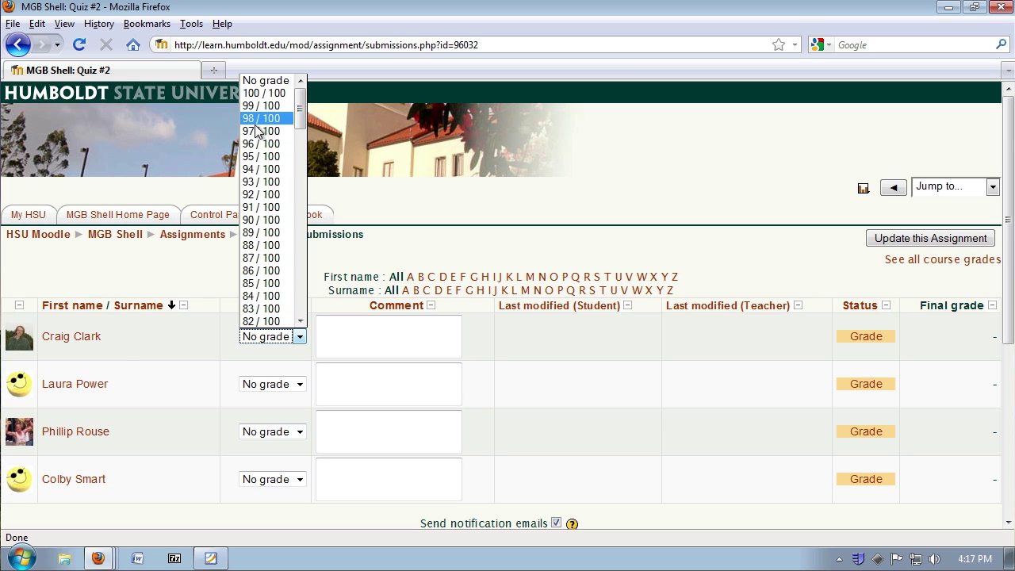
{"action": "left_click", "coordinate": [260, 130]}
{"action": "left_click", "coordinate": [290, 336]}
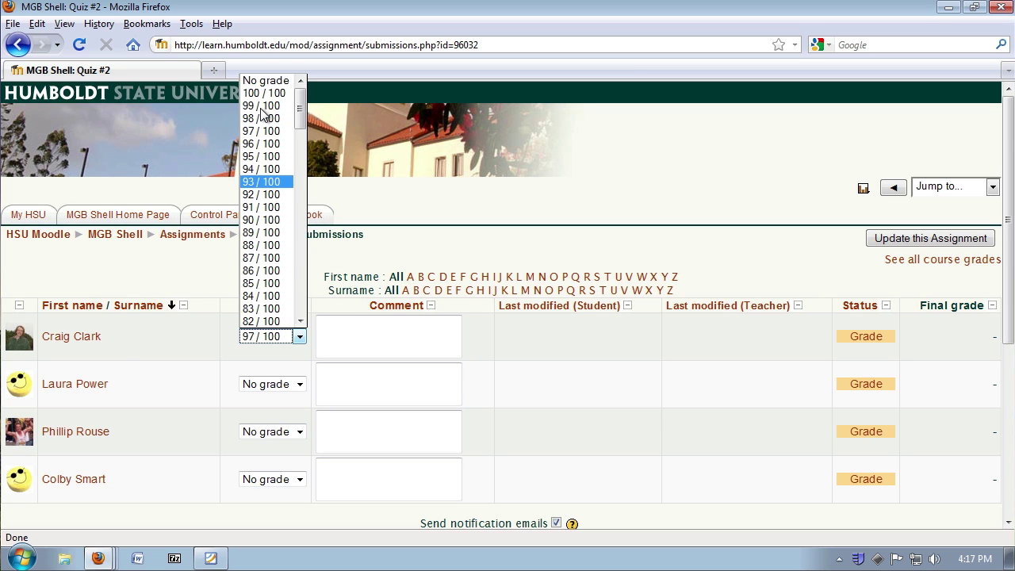
{"action": "left_click", "coordinate": [262, 106]}
{"action": "left_click", "coordinate": [351, 337]}
{"action": "type", "text": "W"}
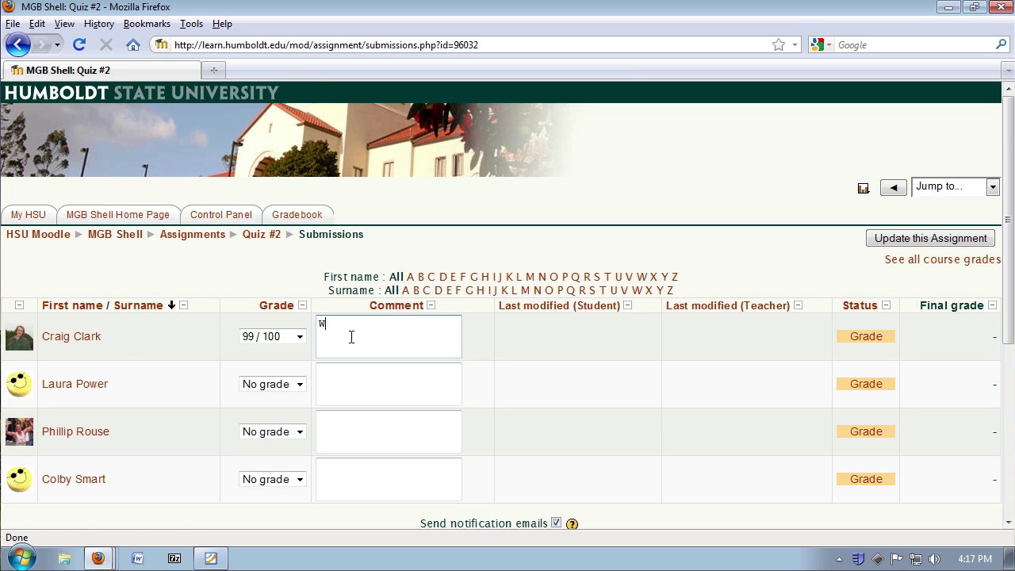
{"action": "type", "text": "ell done!"}
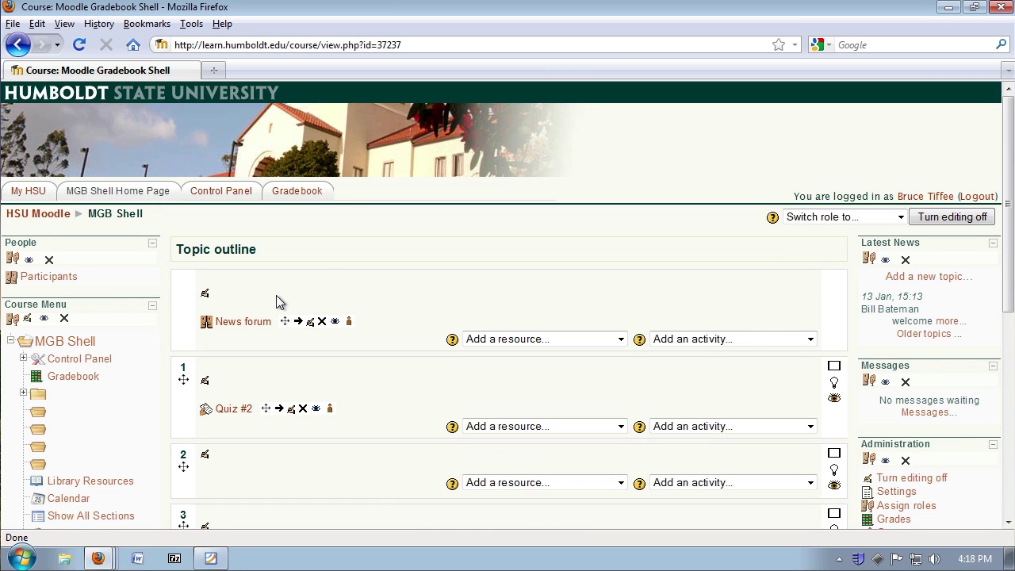
- From the MGB Shell course page, open the Gradebook's Categories and items view listing Quiz #2
{"action": "left_click", "coordinate": [126, 233]}
{"action": "left_click", "coordinate": [70, 376]}
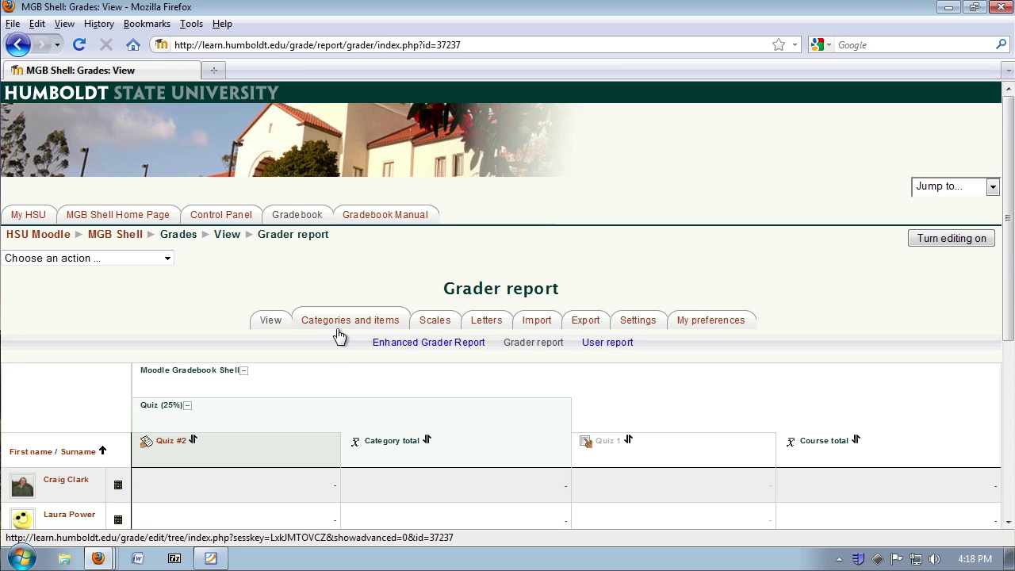
{"action": "left_click", "coordinate": [347, 325]}
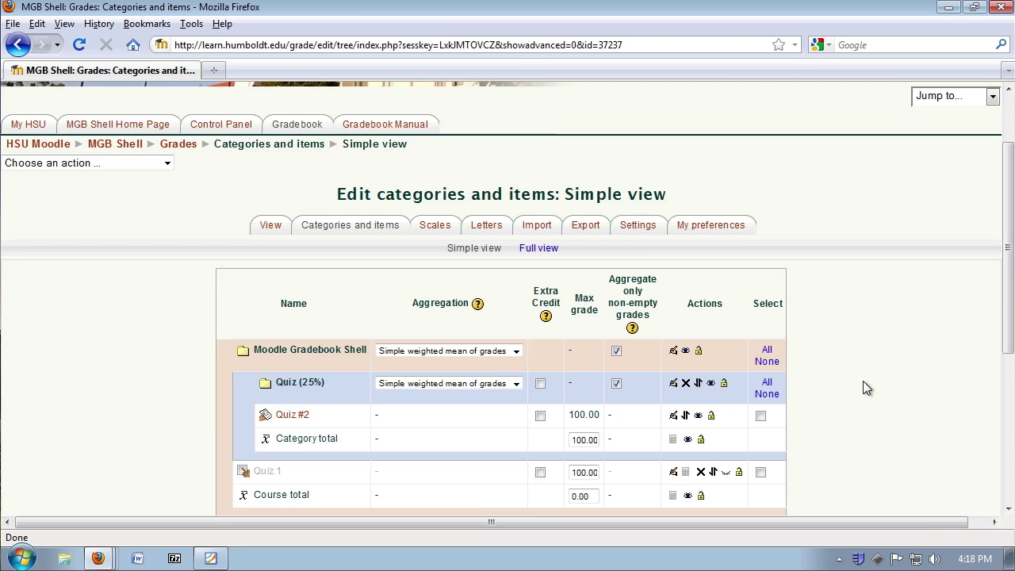
{"action": "scroll", "coordinate": [862, 385], "scroll_direction": "down", "scroll_amount": 4}
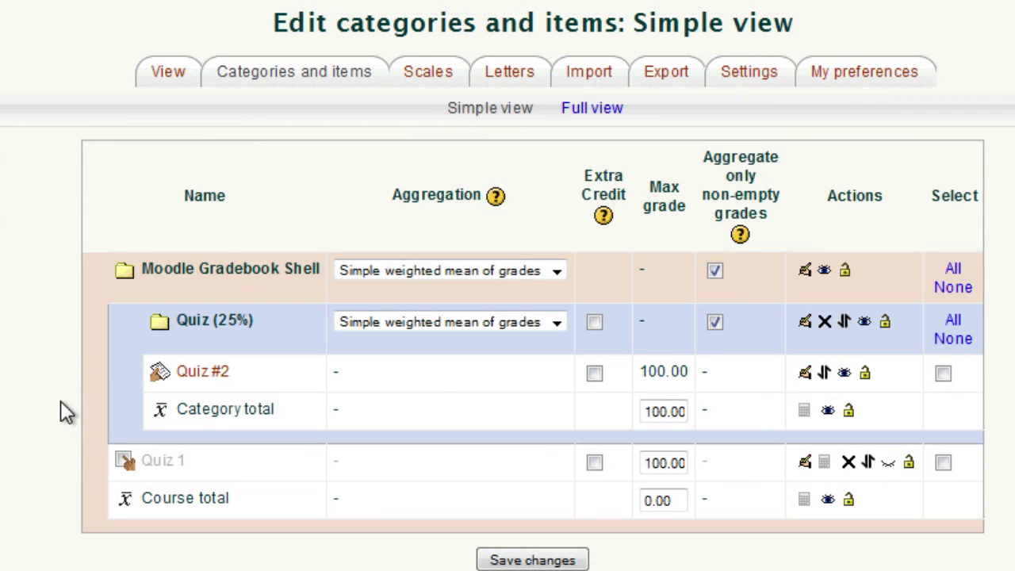